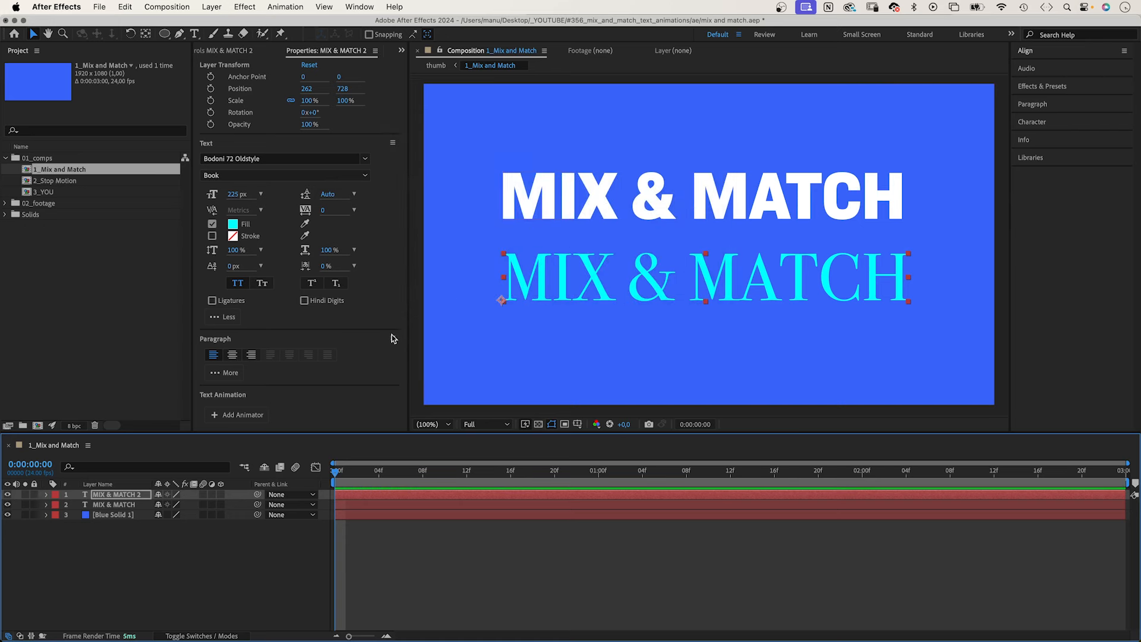
- Change the fill colour of the bold white MIX & MATCH text to light pink (FFA2E3)
{"action": "left_click", "coordinate": [130, 506]}
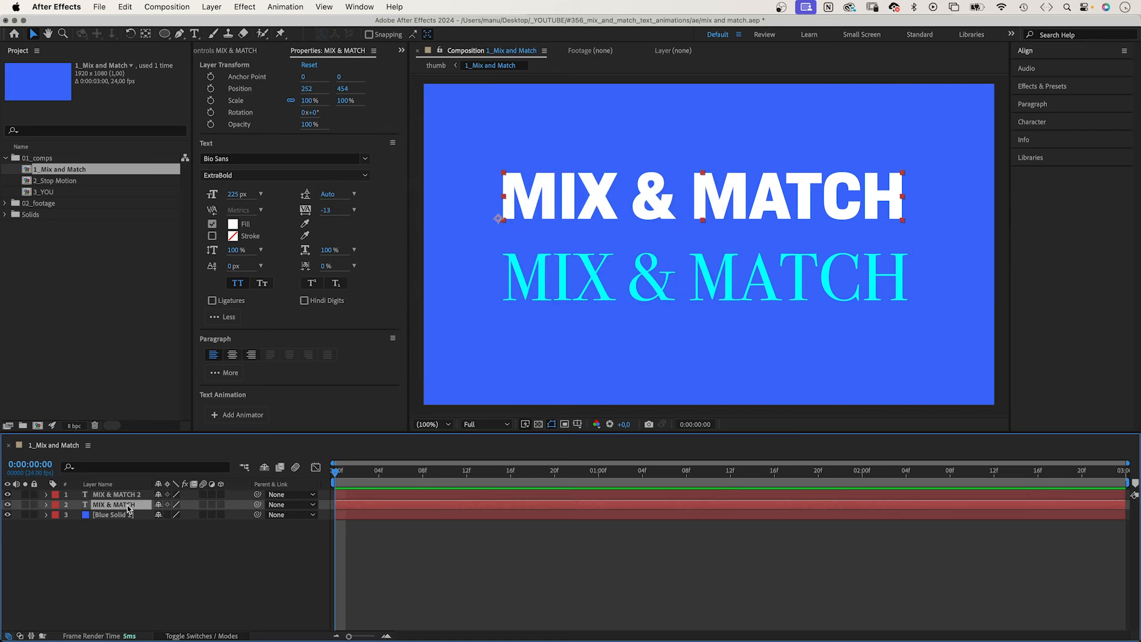
{"action": "left_click", "coordinate": [233, 224]}
{"action": "left_click", "coordinate": [556, 196]}
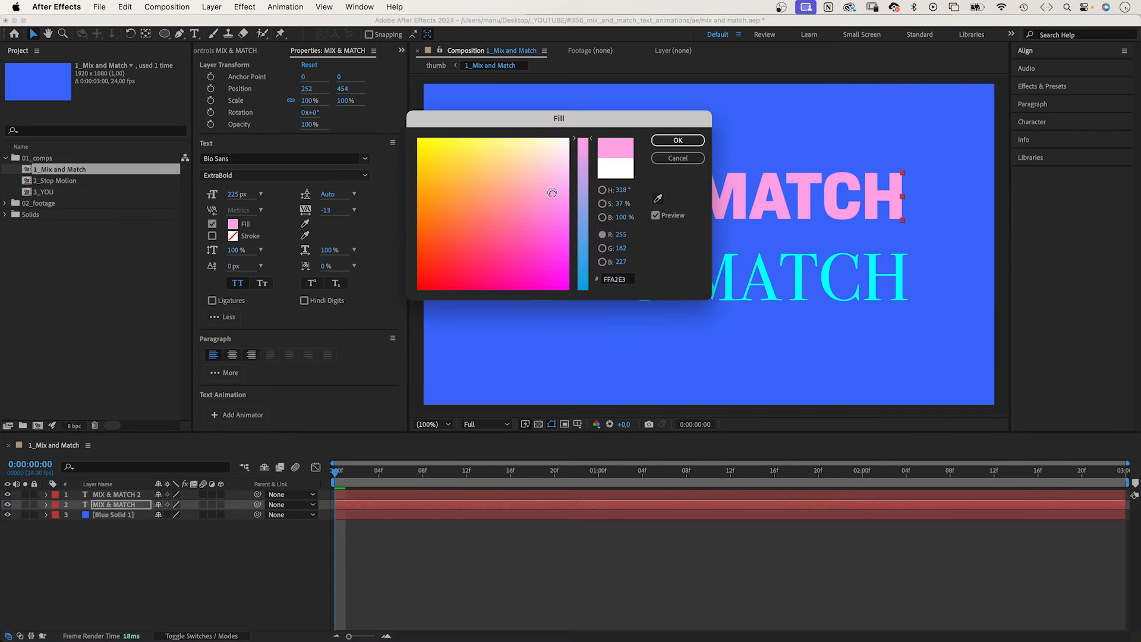
{"action": "left_click", "coordinate": [677, 142]}
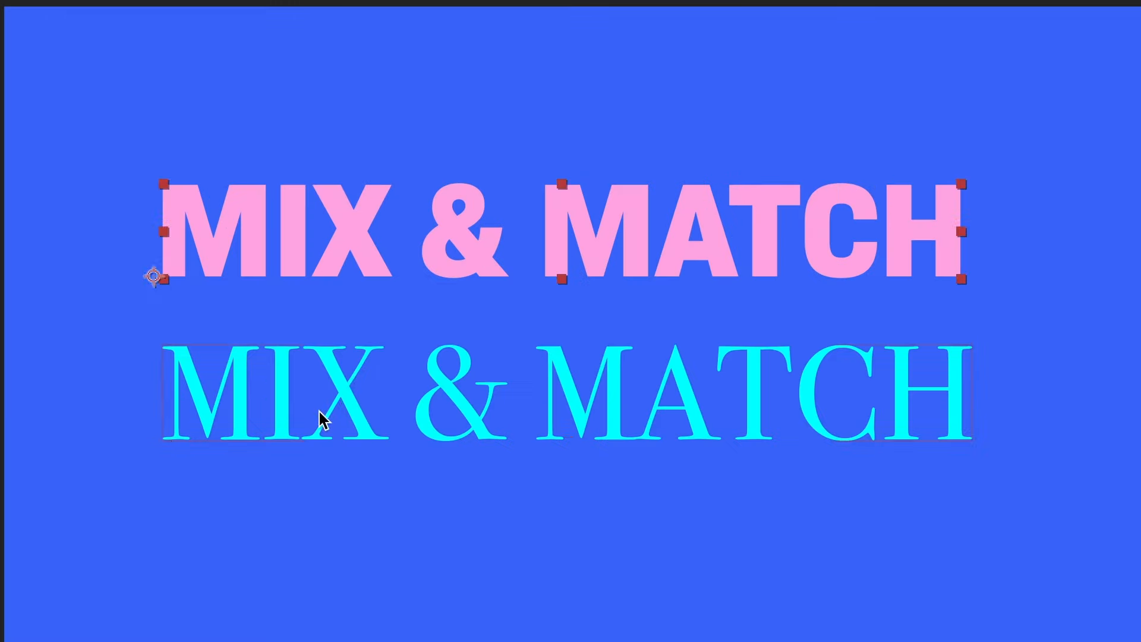
- Overlap the two MIX & MATCH texts, placing the cyan one at about 262, 602 and the pink one at about 252, 606
{"action": "left_click", "coordinate": [582, 275]}
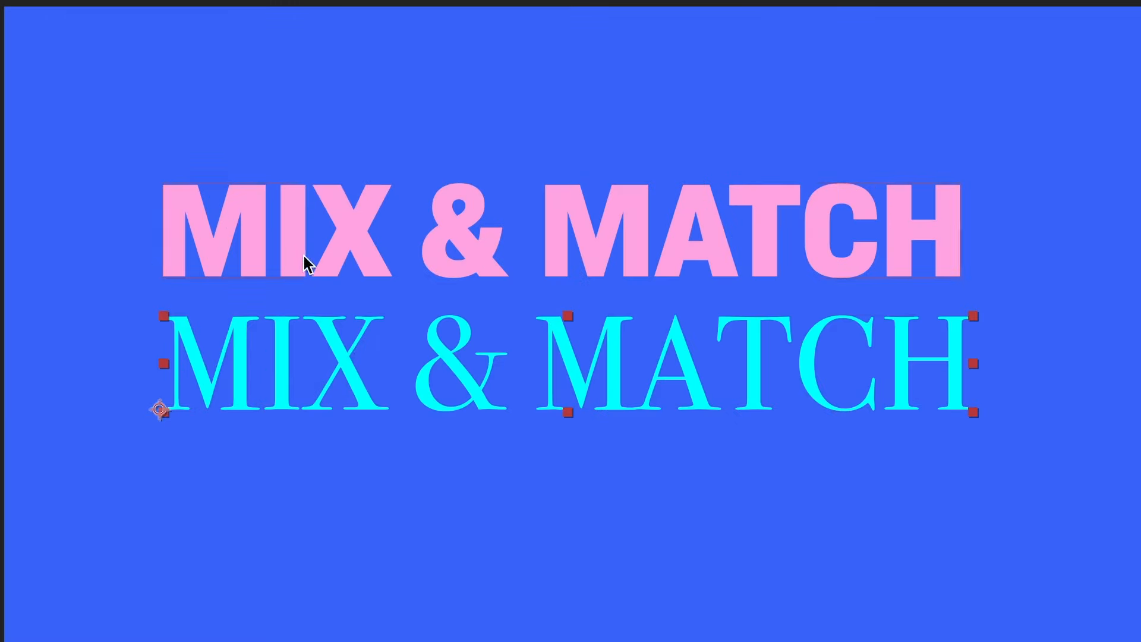
{"action": "left_click", "coordinate": [580, 218]}
{"action": "left_click_drag", "start_coordinate": [317, 278], "coordinate": [313, 298]}
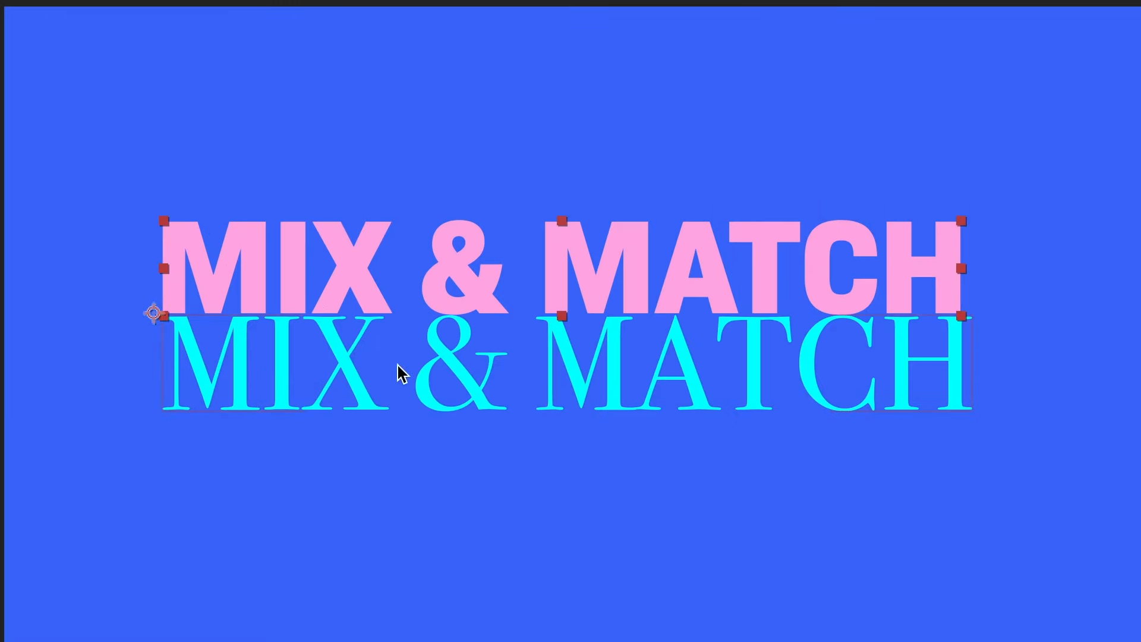
{"action": "left_click_drag", "start_coordinate": [311, 360], "coordinate": [315, 315]}
{"action": "left_click", "coordinate": [325, 243]}
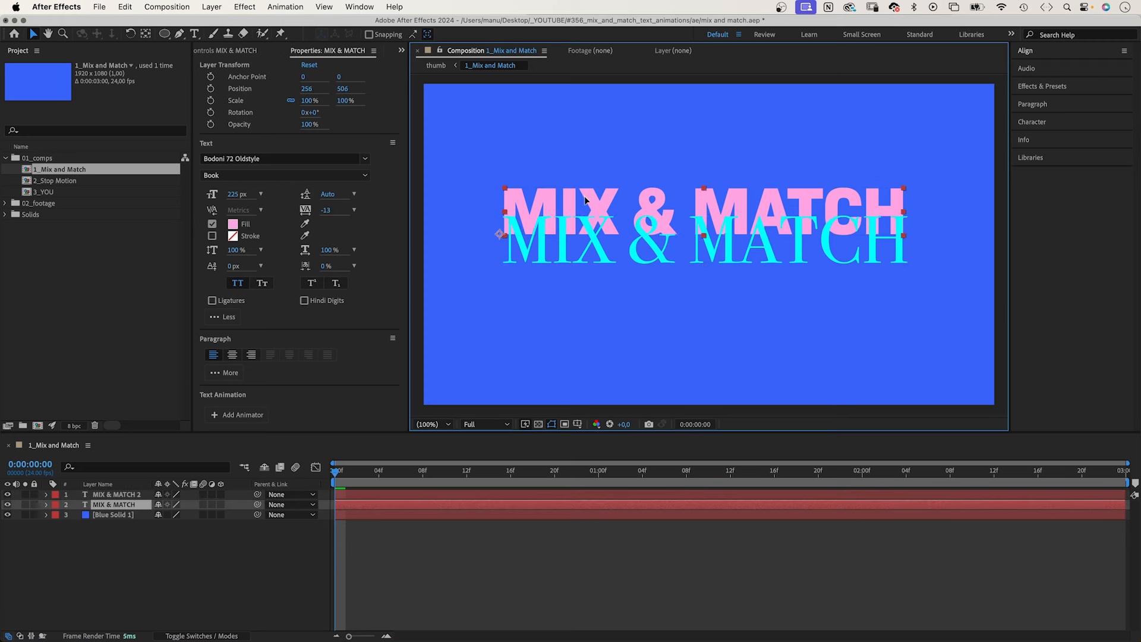
{"action": "left_click_drag", "start_coordinate": [585, 199], "coordinate": [589, 223]}
{"action": "left_click", "coordinate": [173, 570]}
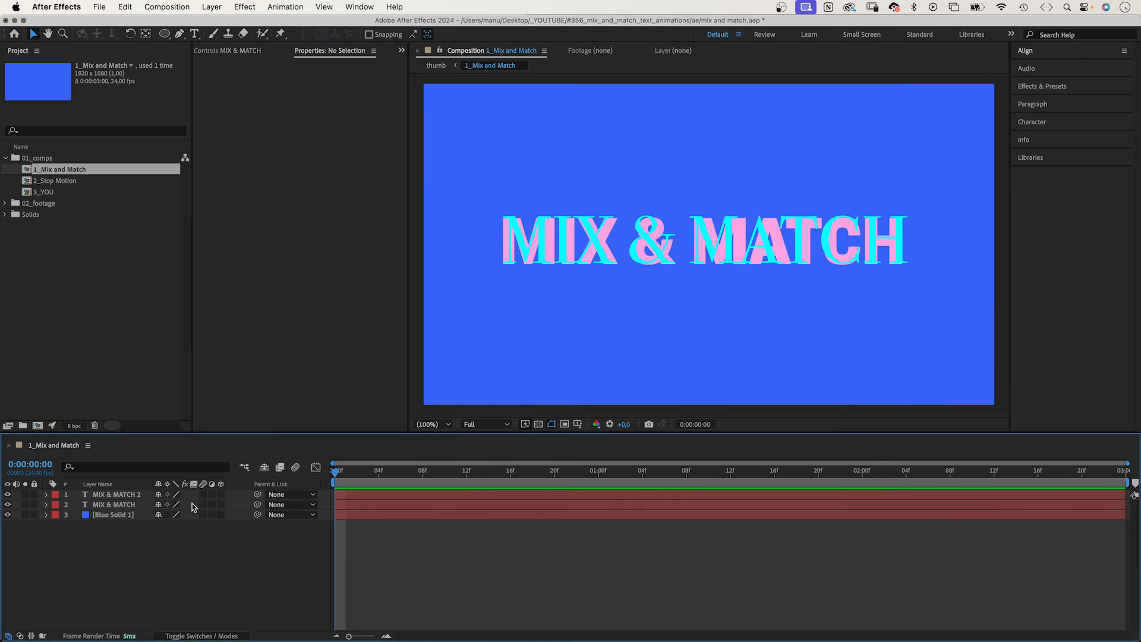
- Draw a slanted four-sided white shape across the text with the Pen tool and rename its layer to mask
{"action": "left_click", "coordinate": [178, 34]}
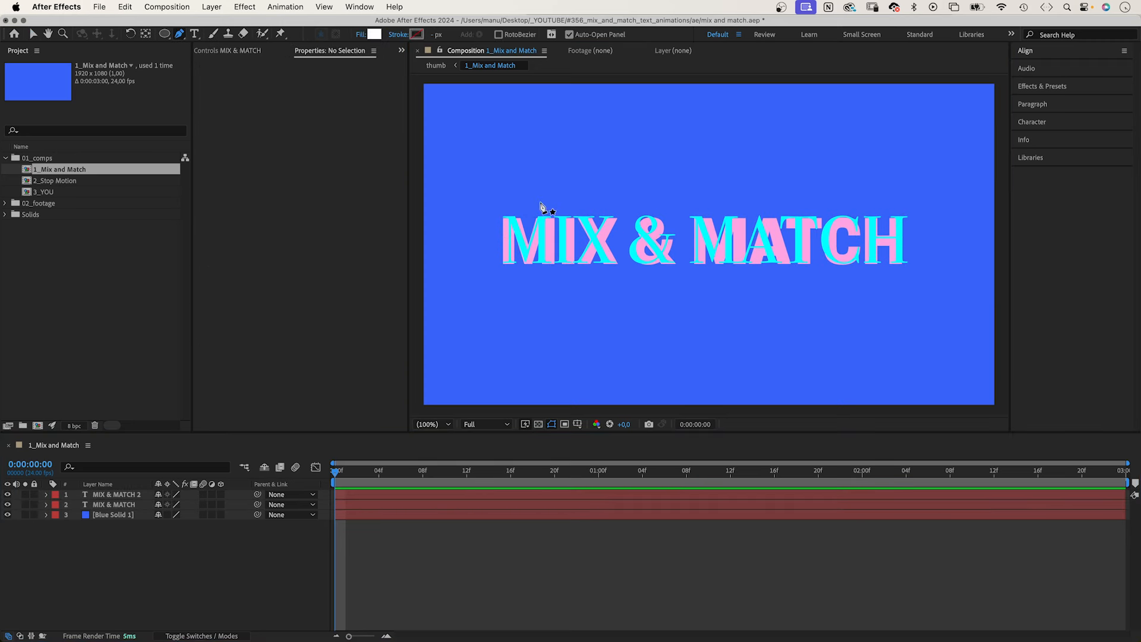
{"action": "left_click", "coordinate": [519, 196]}
{"action": "left_click", "coordinate": [686, 365]}
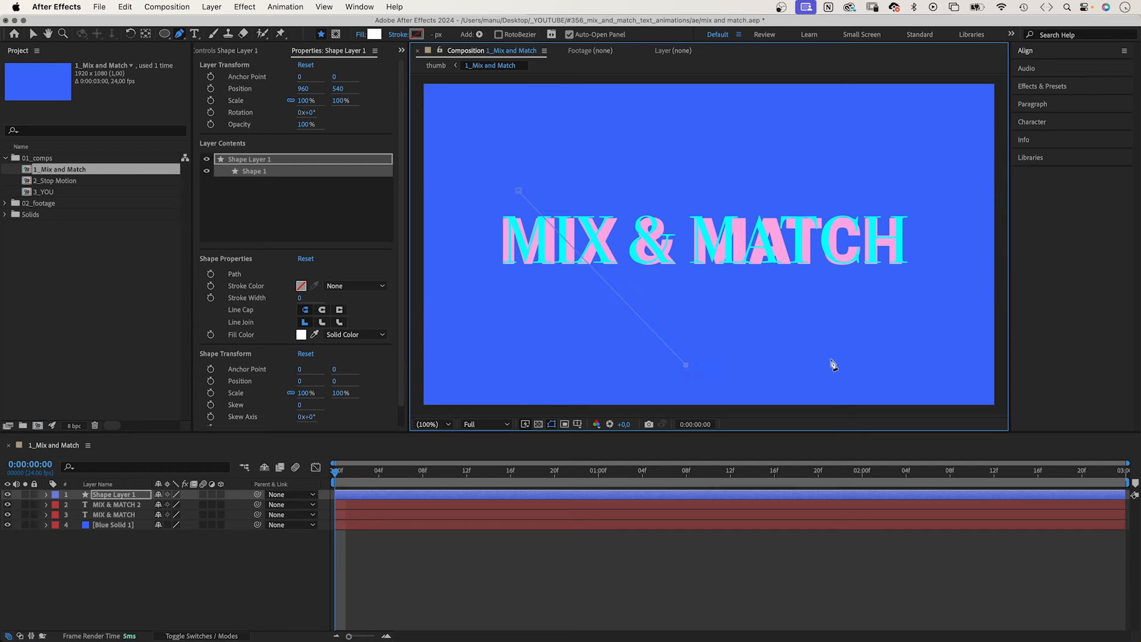
{"action": "left_click", "coordinate": [522, 193]}
{"action": "key", "text": "v"}
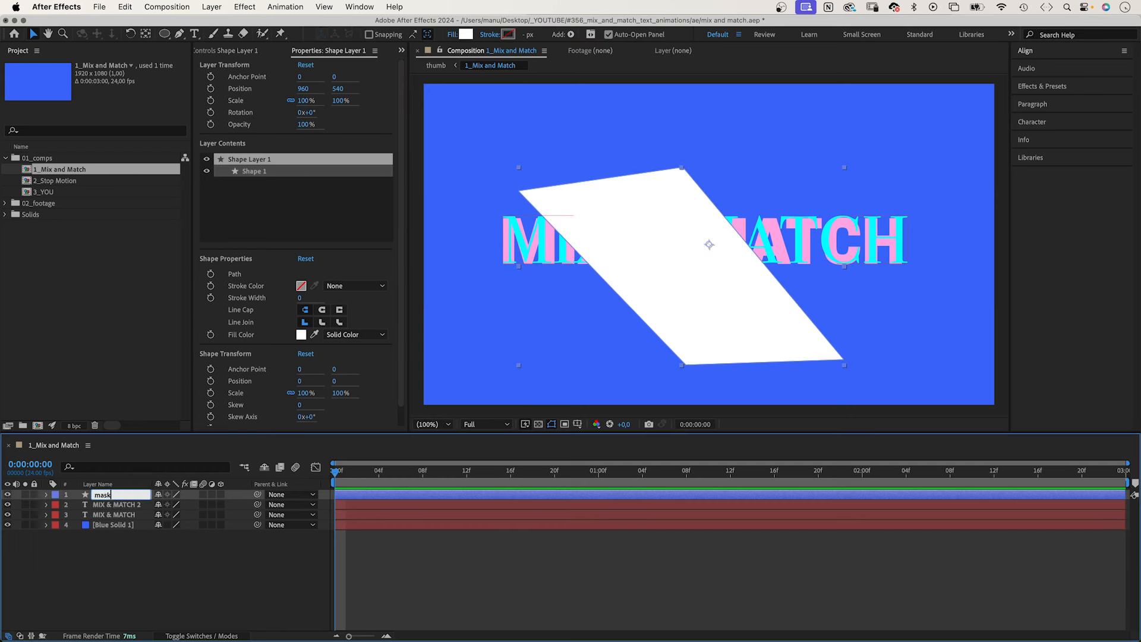
{"action": "key", "text": "Return"}
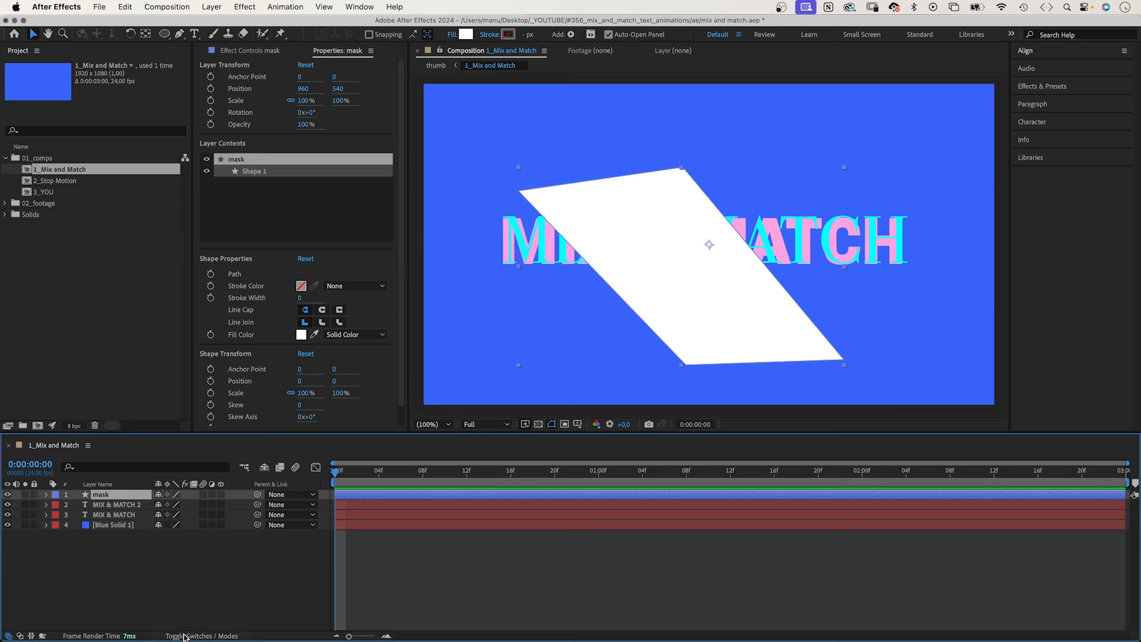
- Use the mask layer as alpha track matte for both text layers, inverting the matte for MIX & MATCH 2
{"action": "left_click", "coordinate": [186, 636]}
{"action": "left_click", "coordinate": [117, 505]}
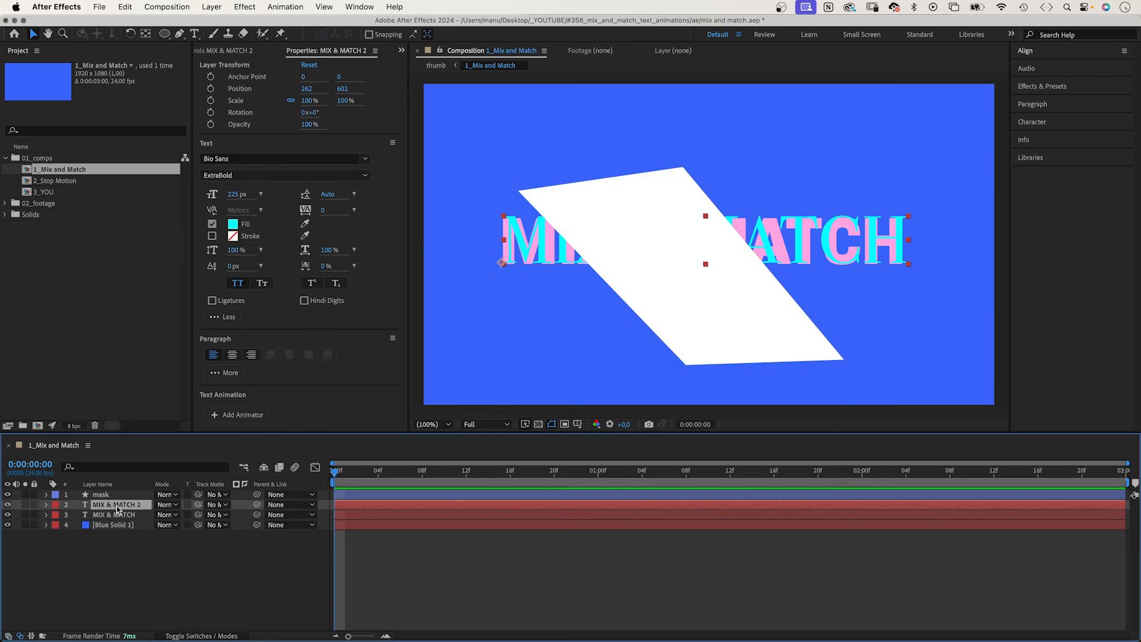
{"action": "left_click_drag", "start_coordinate": [123, 498], "coordinate": [110, 494]}
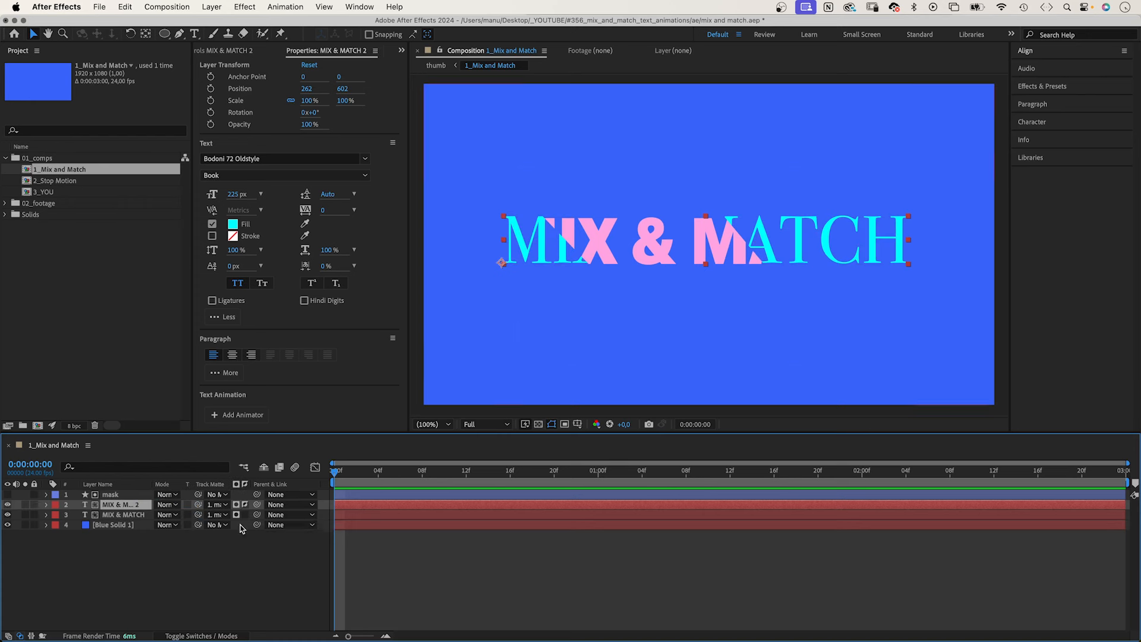
{"action": "left_click", "coordinate": [244, 504]}
{"action": "left_click", "coordinate": [244, 504]}
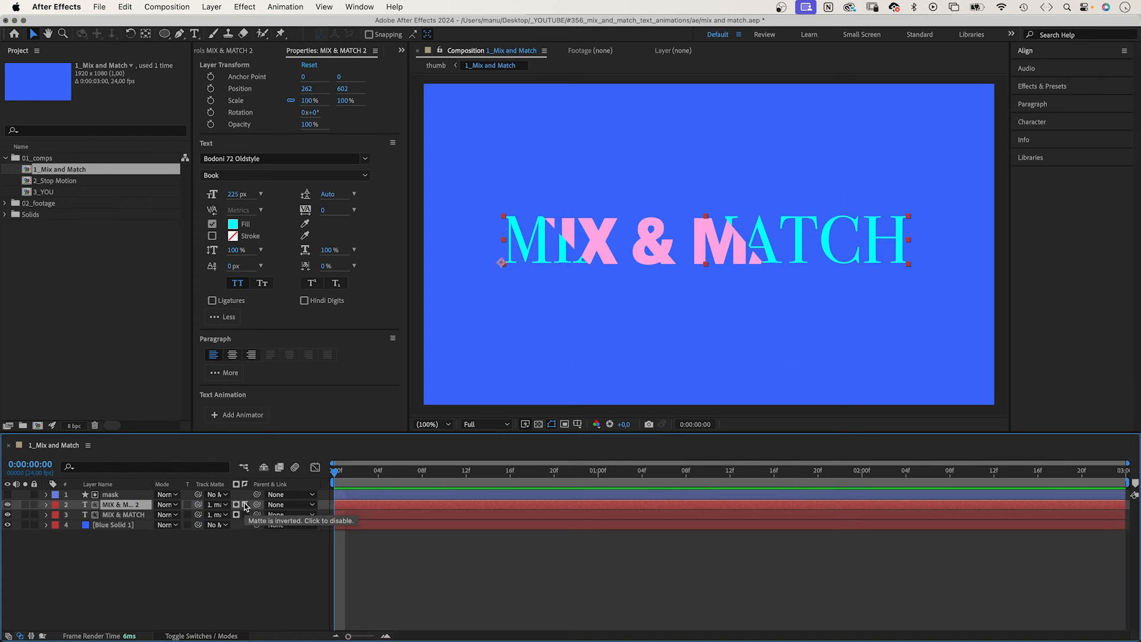
- Keyframe the mask's position from 656, 540 at 0:00:00:00 to 1441, 540 at 0:00:02:23, and its rotation from 0° to 16°
{"action": "left_click", "coordinate": [122, 495]}
{"action": "key", "text": "p"}
{"action": "key", "text": "shift+r"}
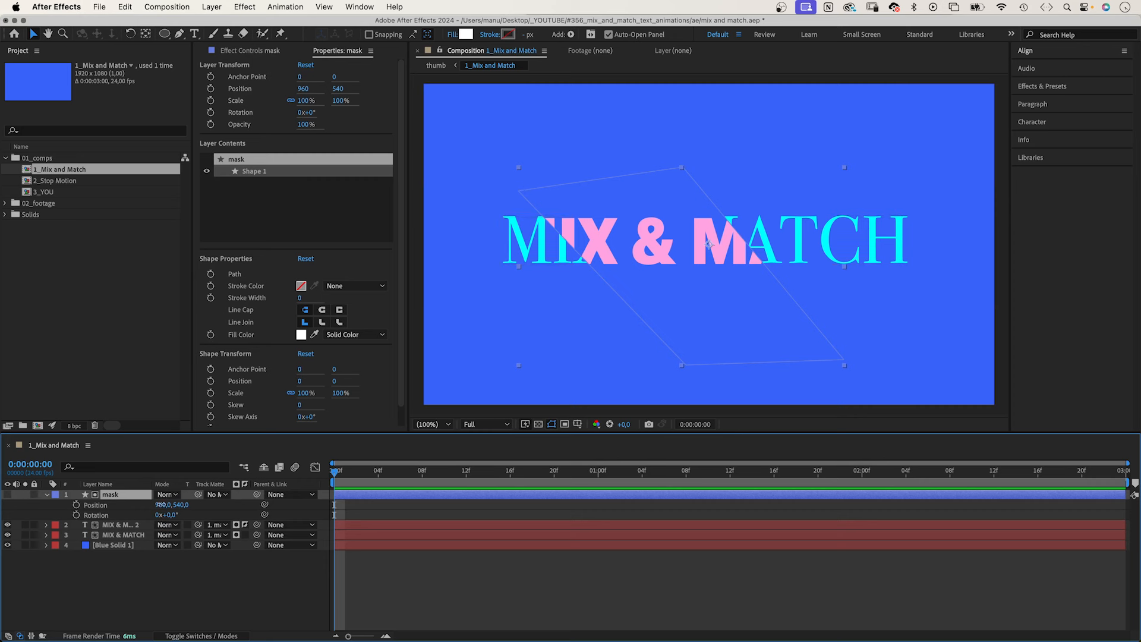
{"action": "left_click_drag", "start_coordinate": [159, 505], "coordinate": [73, 513]}
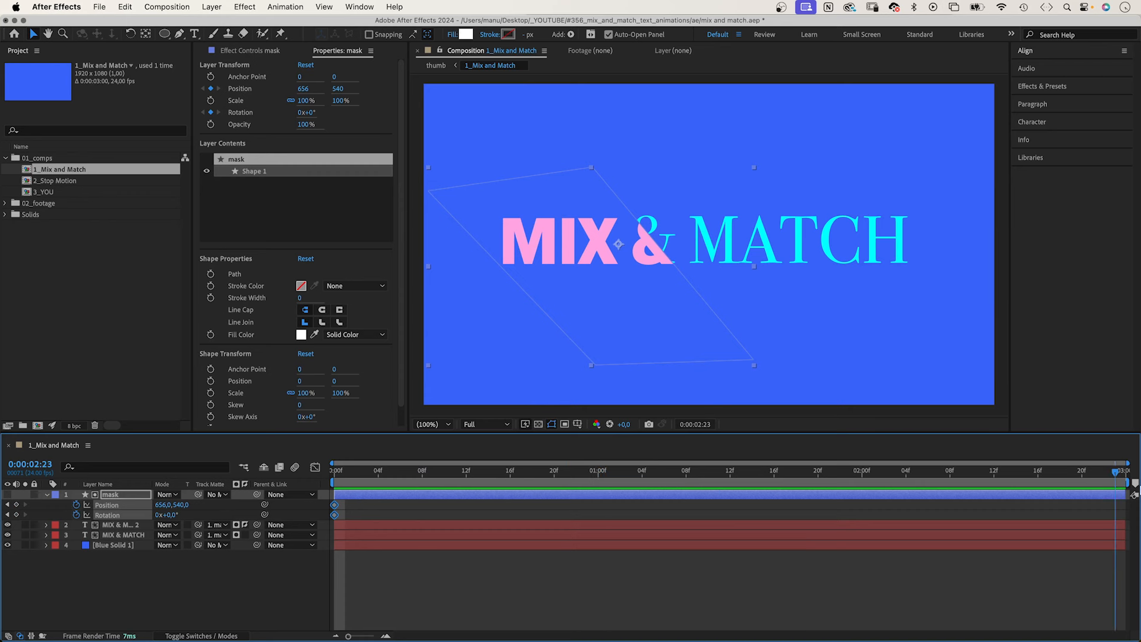
{"action": "left_click_drag", "start_coordinate": [154, 506], "coordinate": [603, 482]}
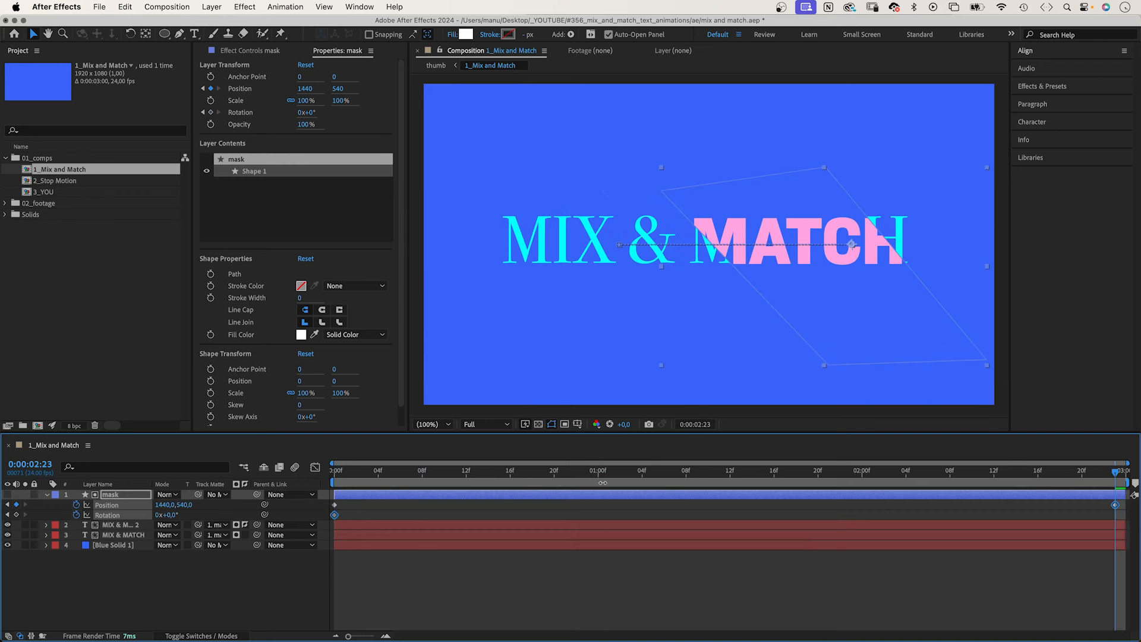
{"action": "left_click_drag", "start_coordinate": [169, 514], "coordinate": [178, 515]}
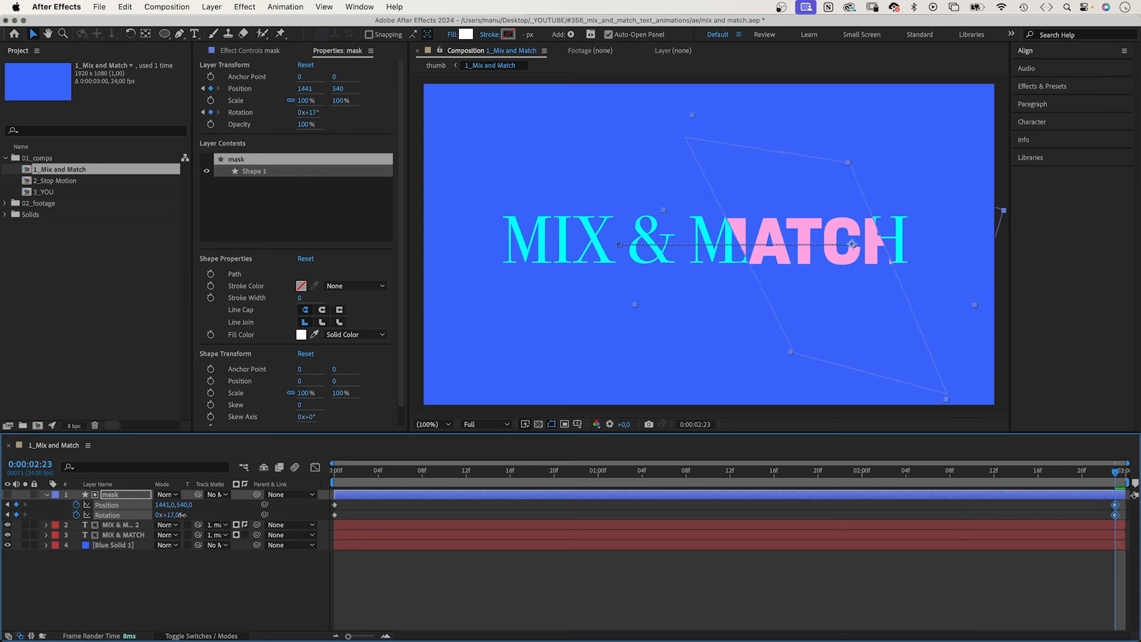
- Easy-ease the mask's position and rotation keyframes, reshape their speed graph to peak early, and preview the animation
{"action": "left_click", "coordinate": [316, 468]}
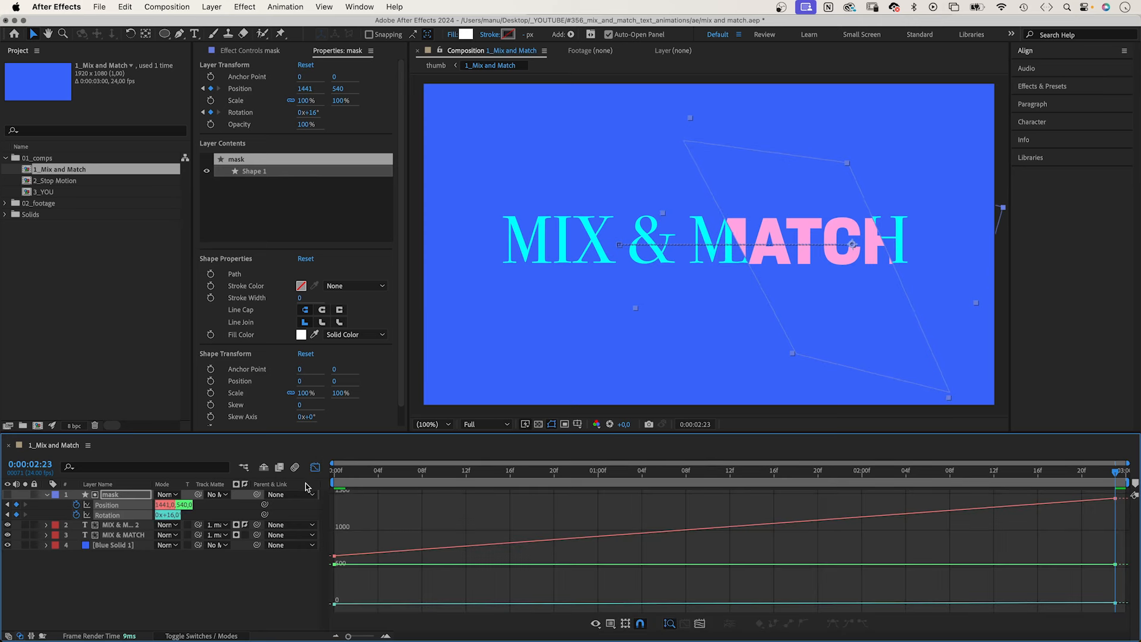
{"action": "left_click", "coordinate": [611, 624]}
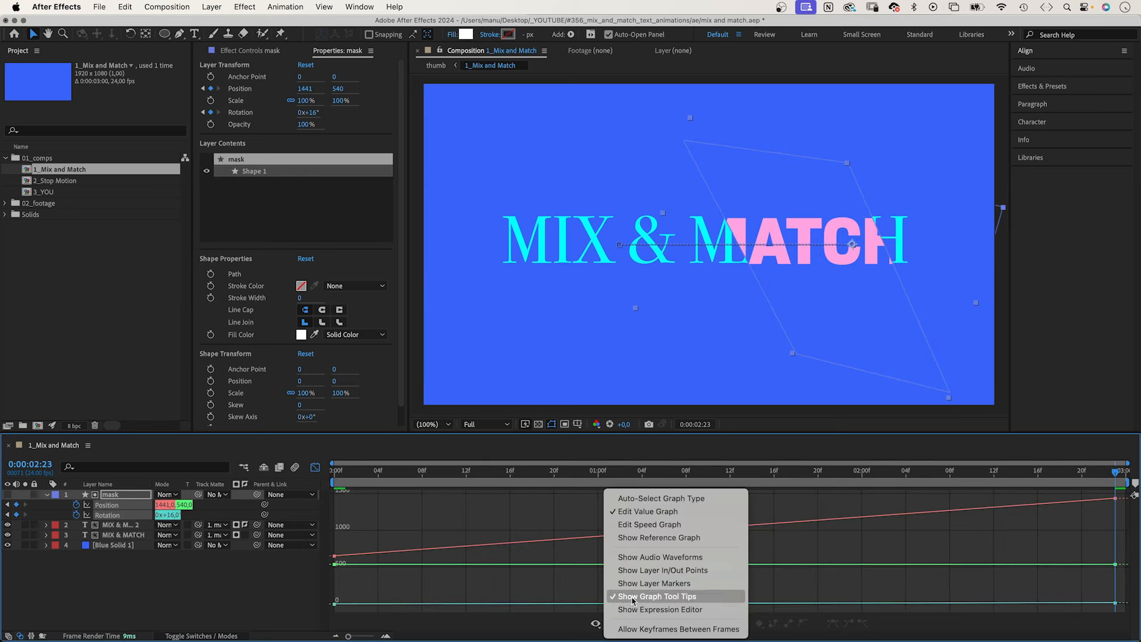
{"action": "left_click", "coordinate": [665, 525]}
{"action": "left_click_drag", "start_coordinate": [368, 513], "coordinate": [1123, 611]}
{"action": "left_click", "coordinate": [833, 624]}
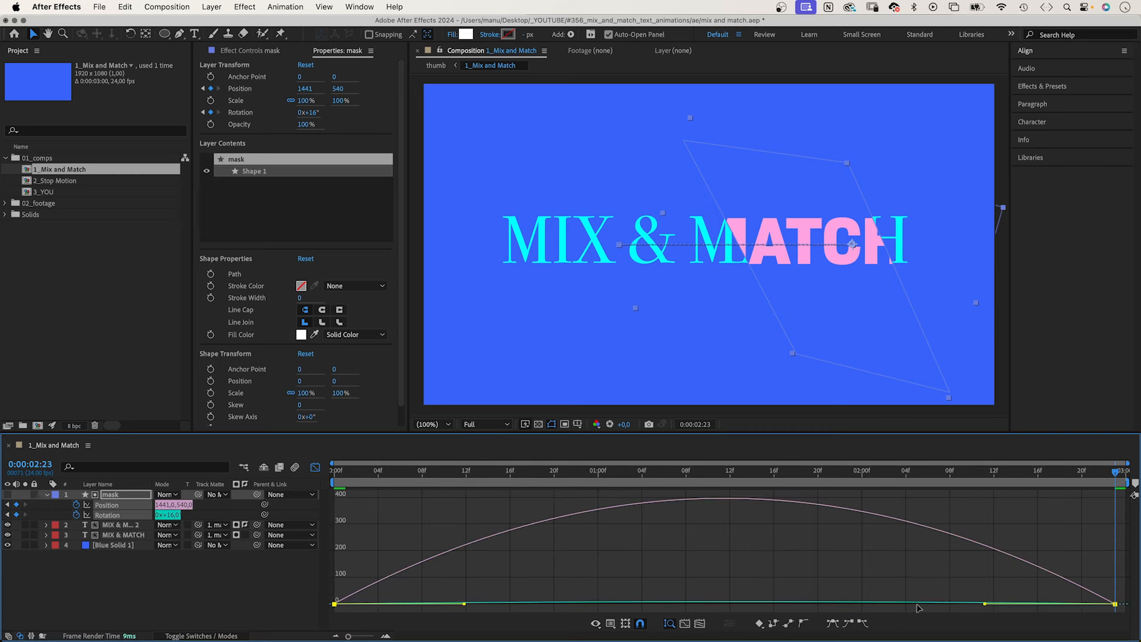
{"action": "left_click_drag", "start_coordinate": [985, 604], "coordinate": [403, 599]}
{"action": "key", "text": "space"}
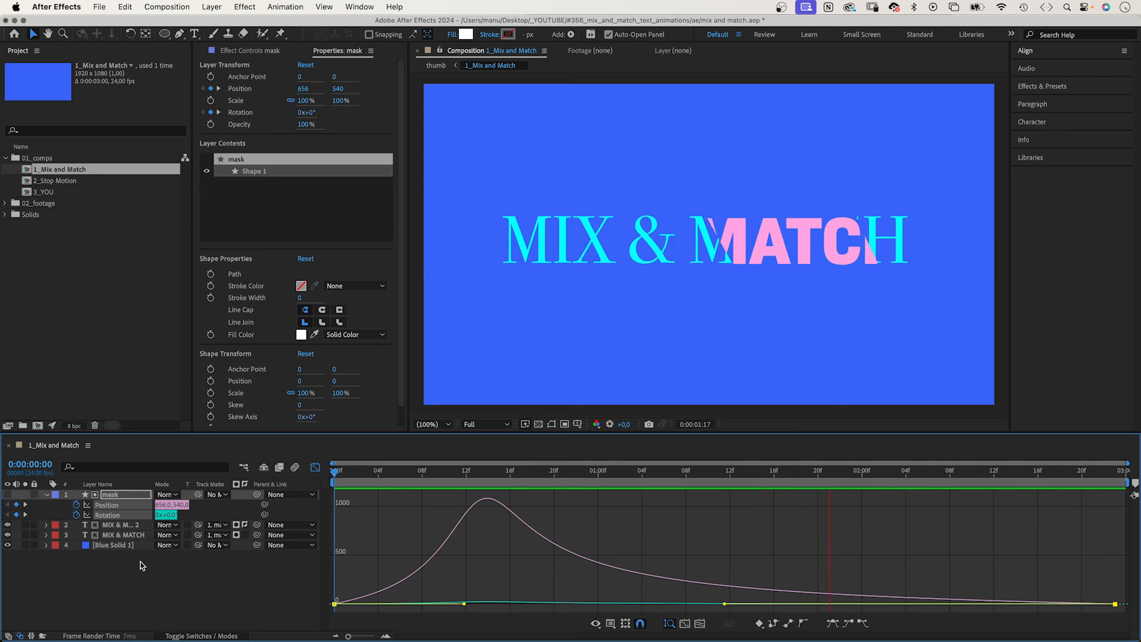
- Add an opacity animator at 0% to the pink text and keyframe its range selector Start from 0% at frame 0 to 100% at 0:00:00:12
{"action": "left_click", "coordinate": [123, 535]}
{"action": "left_click", "coordinate": [46, 535]}
{"action": "left_click", "coordinate": [244, 545]}
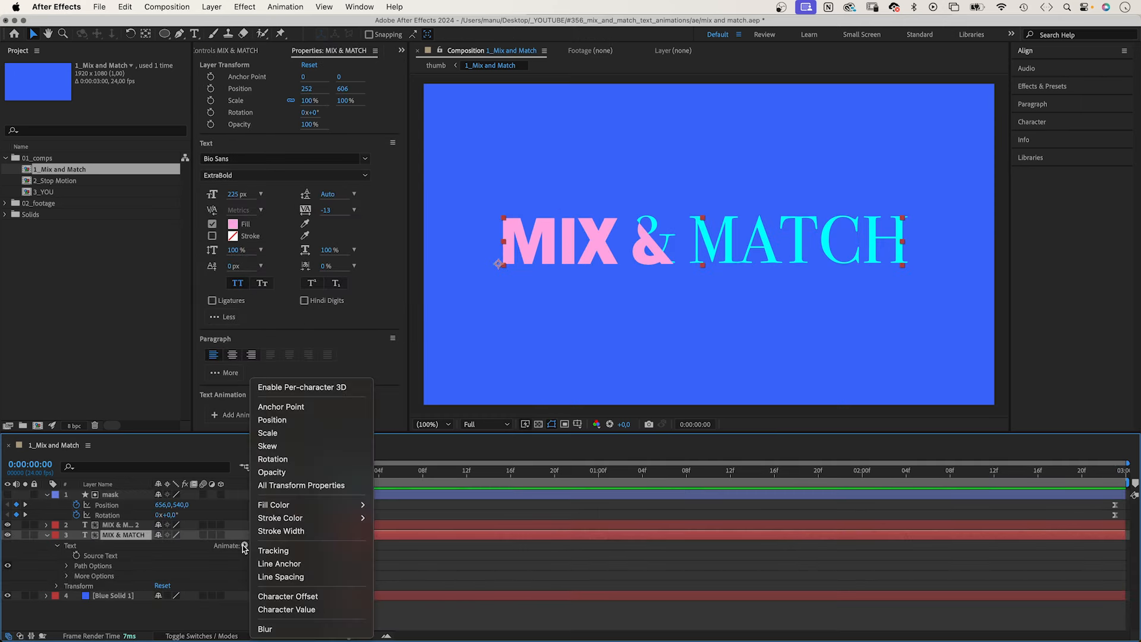
{"action": "left_click", "coordinate": [277, 472]}
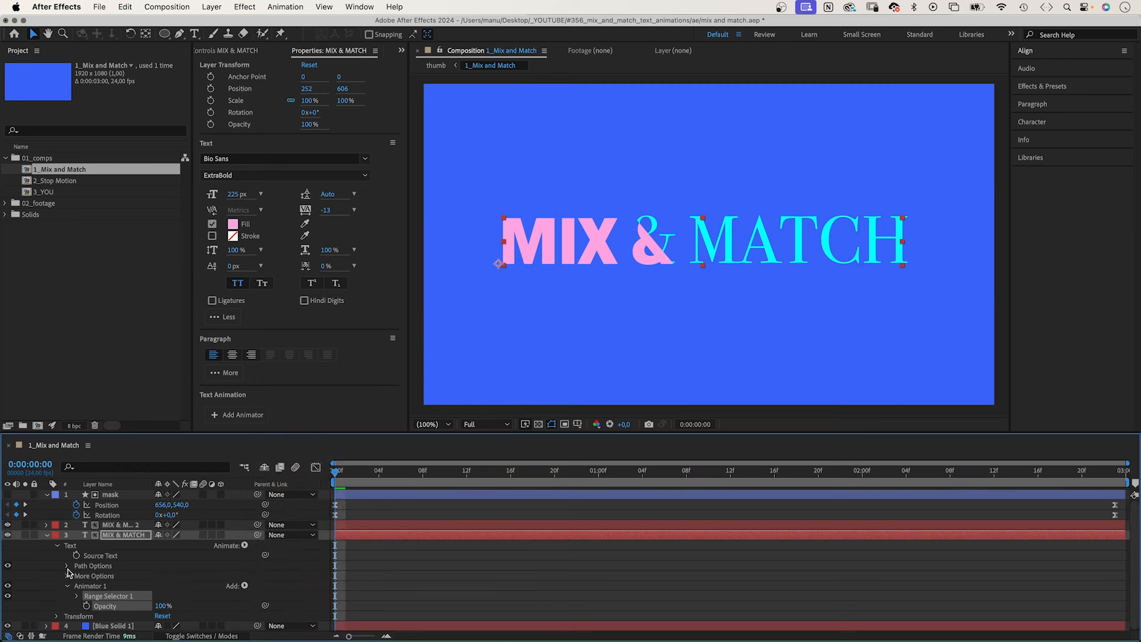
{"action": "left_click_drag", "start_coordinate": [159, 608], "coordinate": [29, 604]}
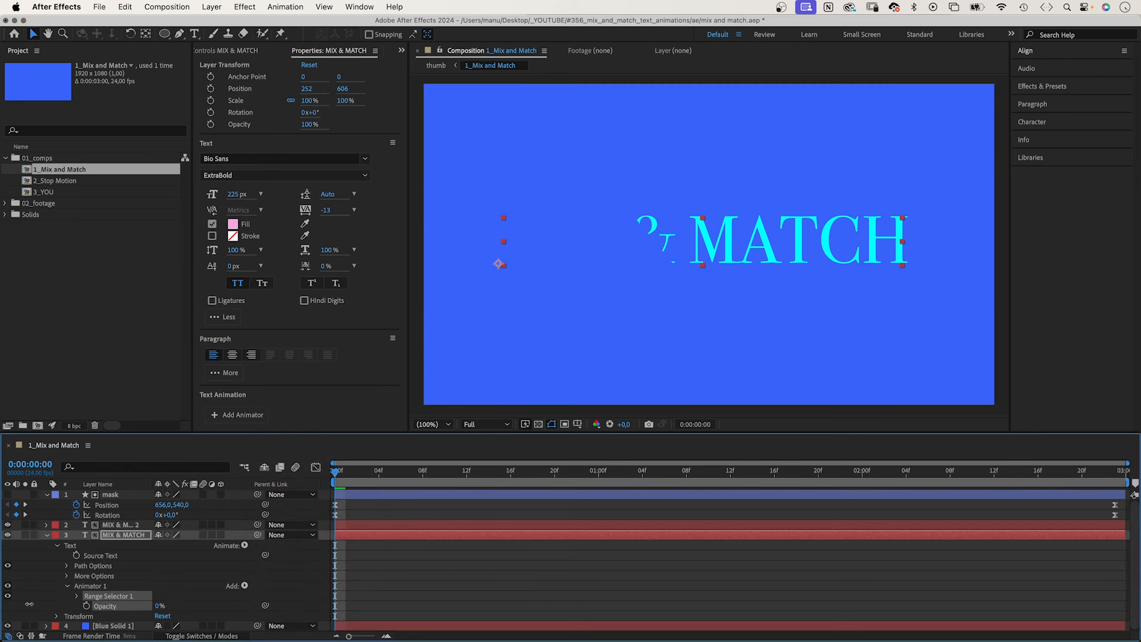
{"action": "left_click", "coordinate": [76, 596]}
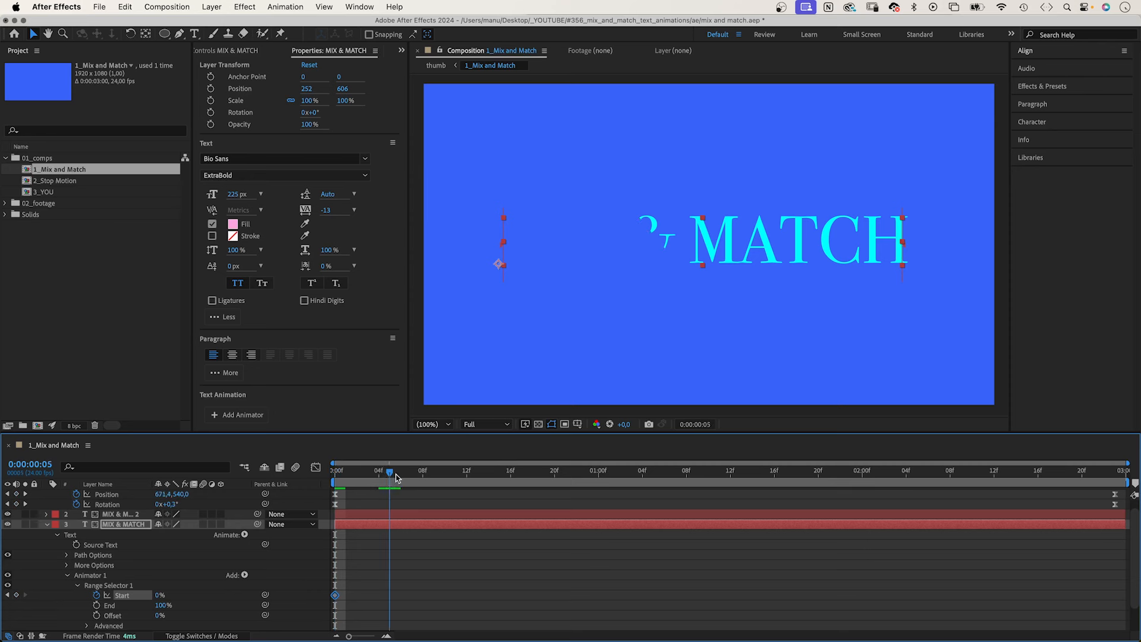
{"action": "left_click_drag", "start_coordinate": [159, 596], "coordinate": [285, 591]}
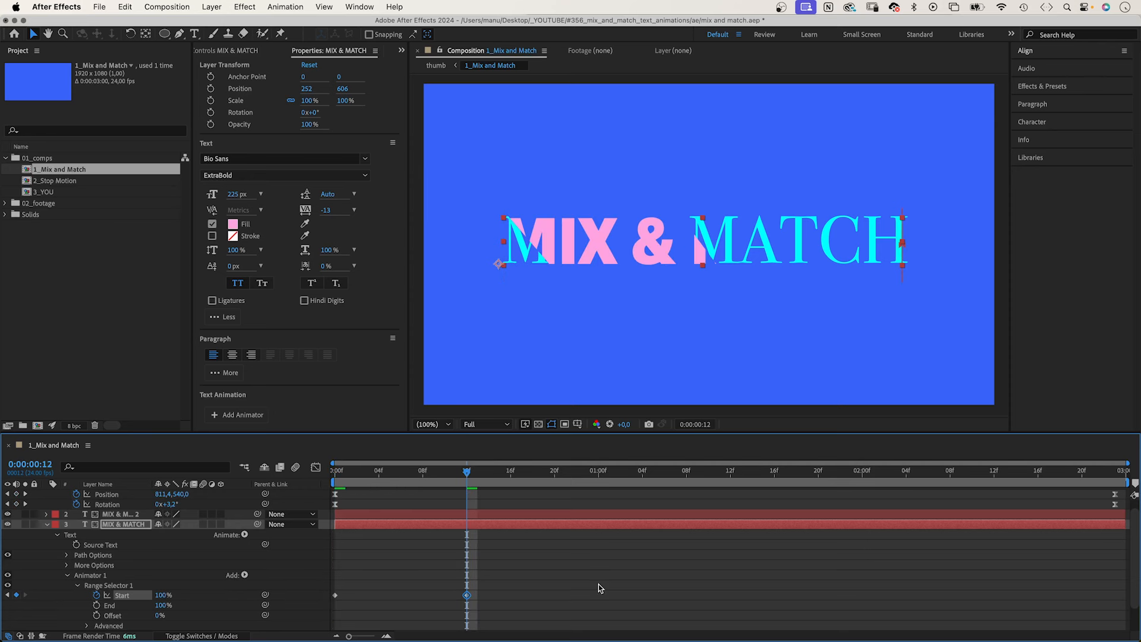
- Copy the pink text's Start and Opacity animator keyframes onto the MIX & MATCH 2 layer at 0:00:00:00
{"action": "scroll", "coordinate": [1136, 563], "scroll_direction": "down", "scroll_amount": 2}
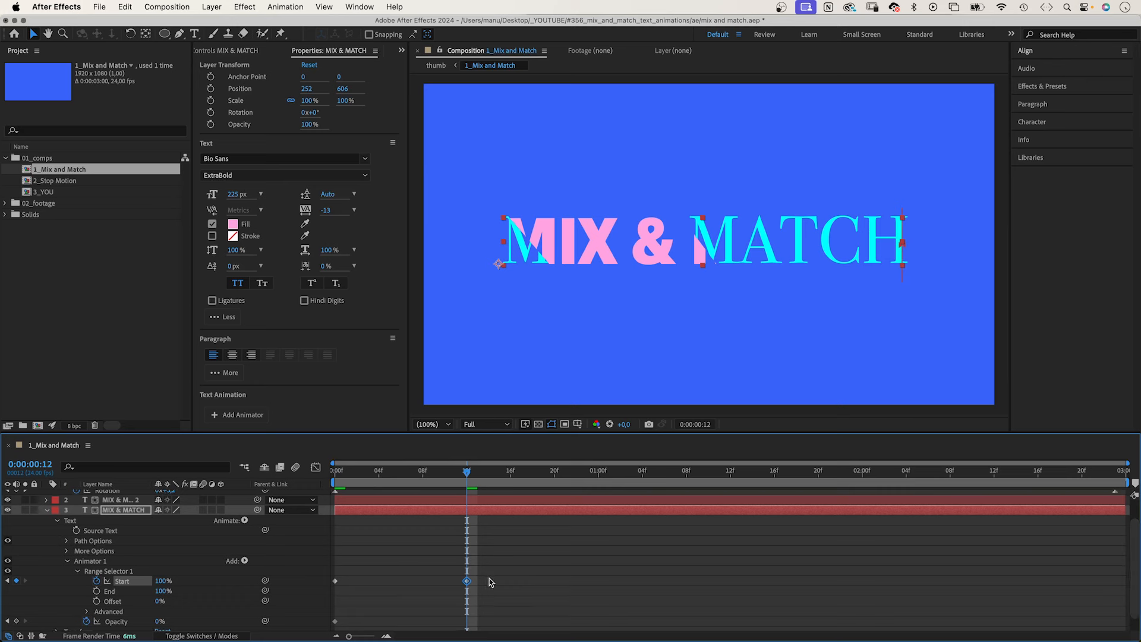
{"action": "left_click_drag", "start_coordinate": [514, 567], "coordinate": [324, 624]}
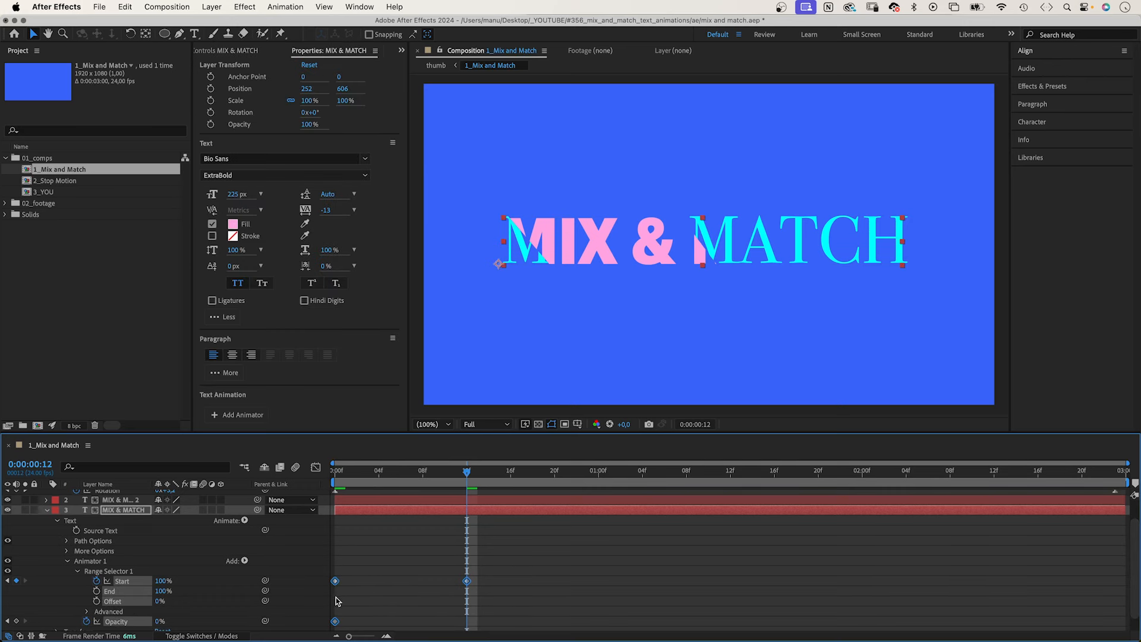
{"action": "left_click", "coordinate": [116, 501]}
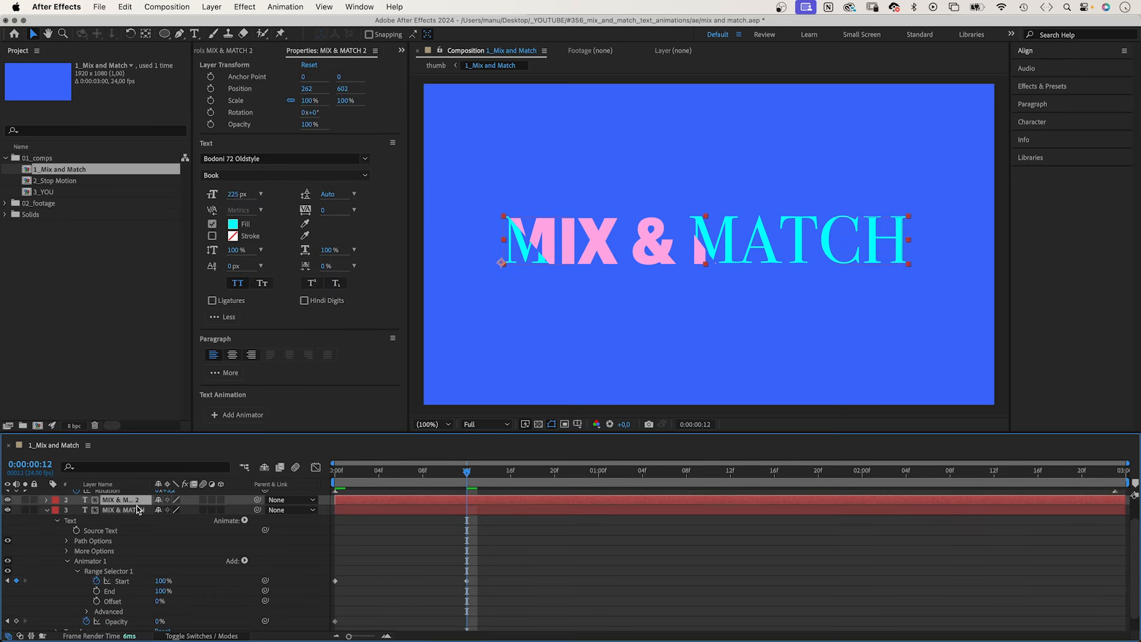
{"action": "key", "text": "Home"}
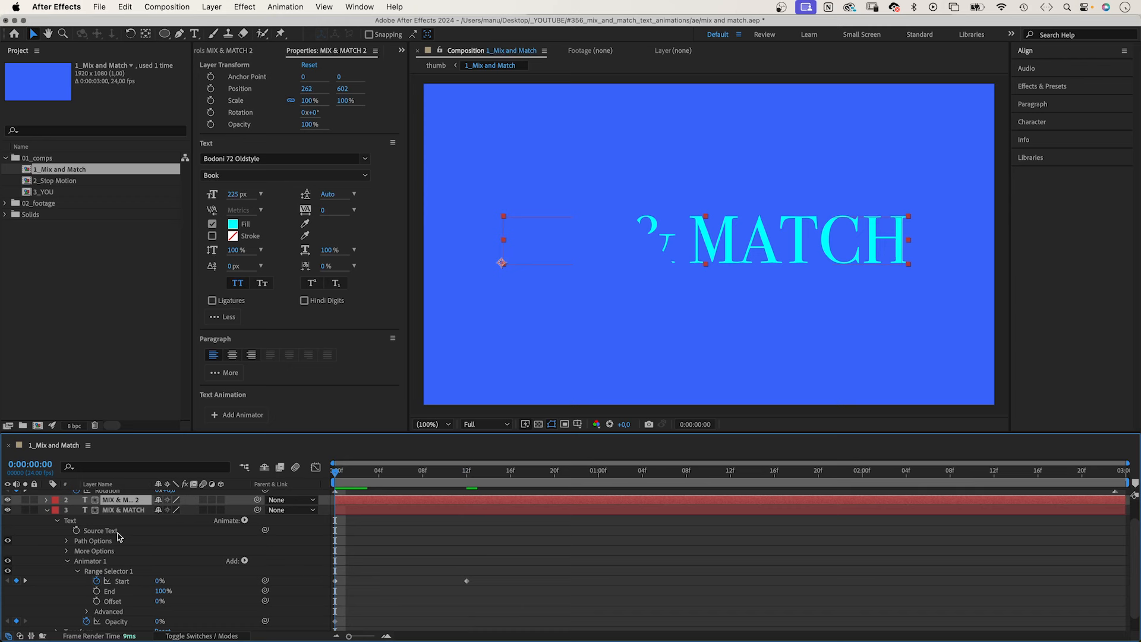
{"action": "key", "text": "super+v"}
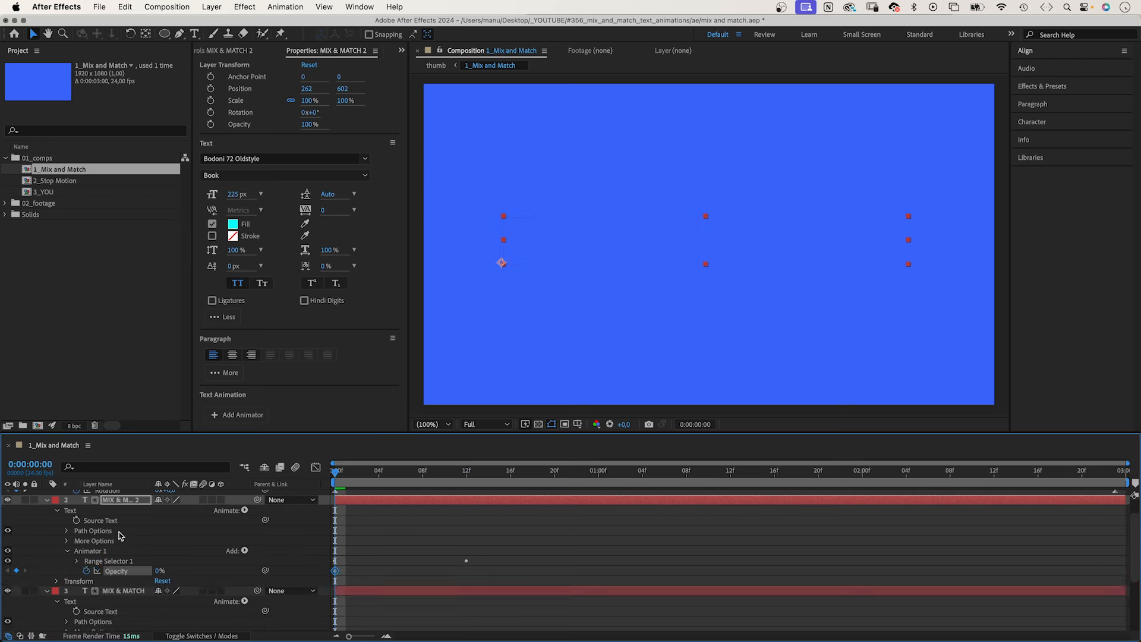
- Apply a Keyframe Assistant command to both range selector Start keyframes of the MIX & MATCH 2 layer
{"action": "left_click_drag", "start_coordinate": [497, 565], "coordinate": [331, 582]}
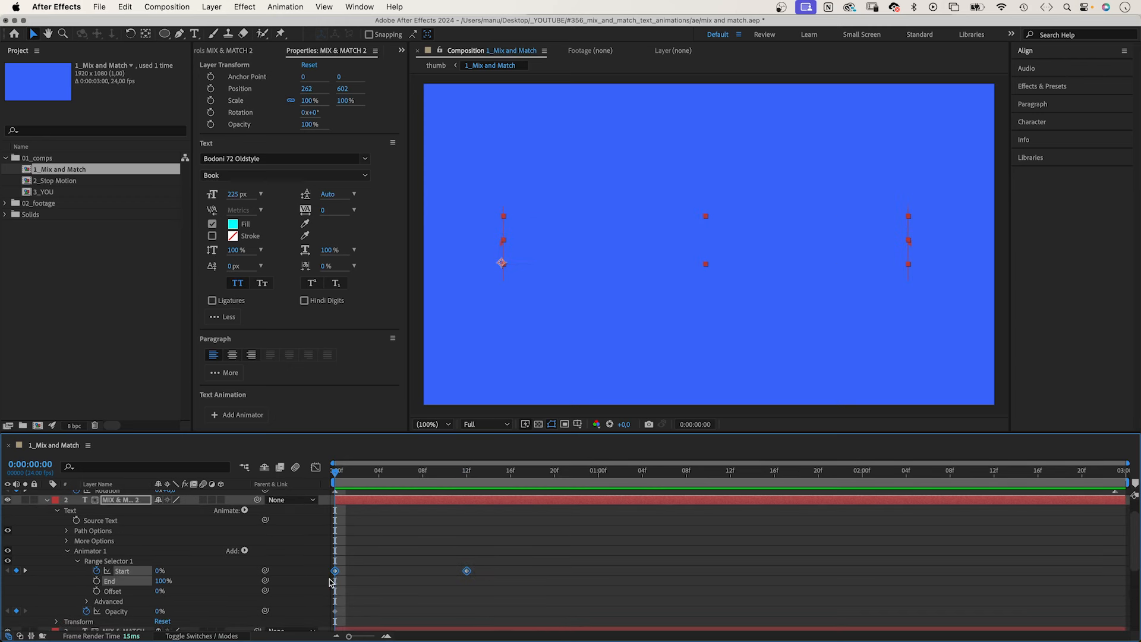
{"action": "right_click", "coordinate": [336, 577]}
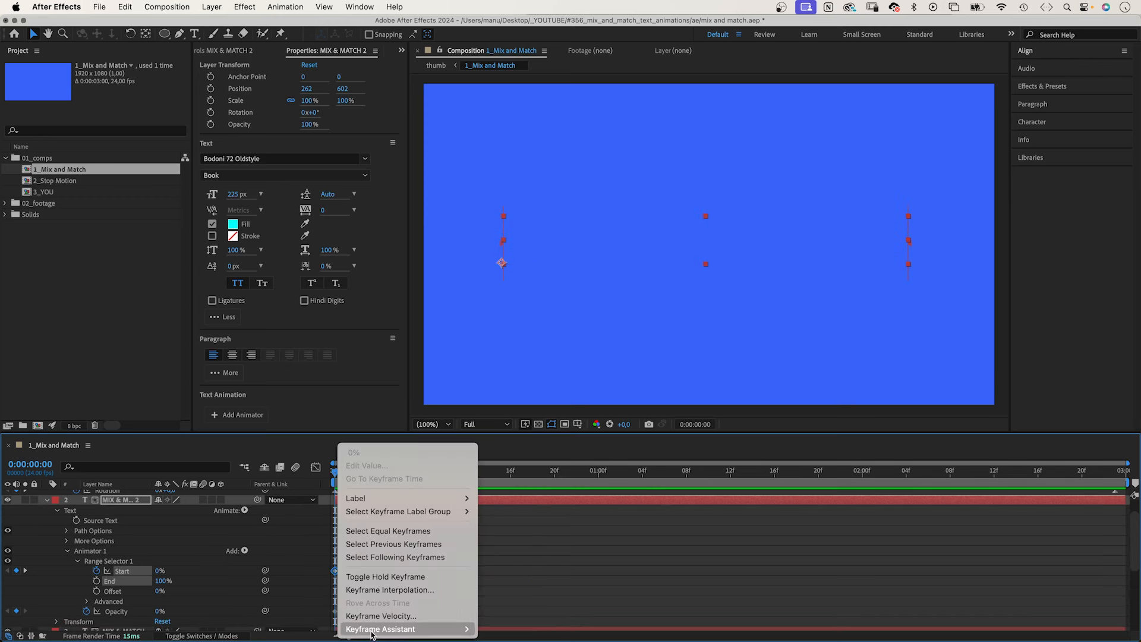
{"action": "mouse_move", "coordinate": [410, 628]}
{"action": "left_click", "coordinate": [505, 628]}
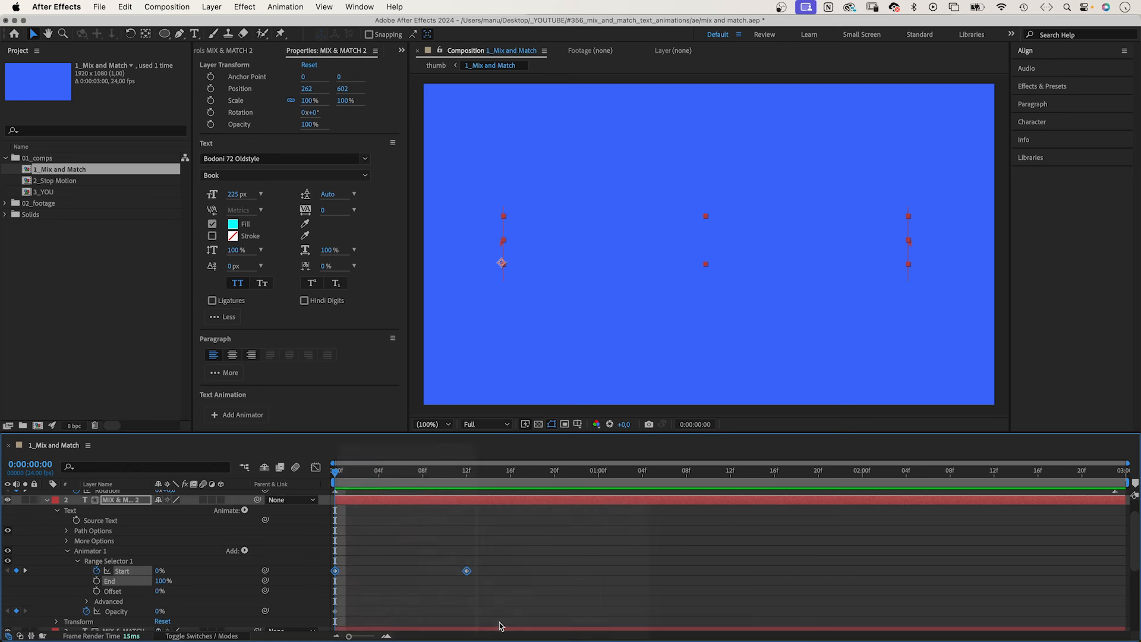
- Set the Mode of the MIX & MATCH 2 range selector to Subtract in its Advanced options and preview the animation
{"action": "left_click", "coordinate": [87, 602]}
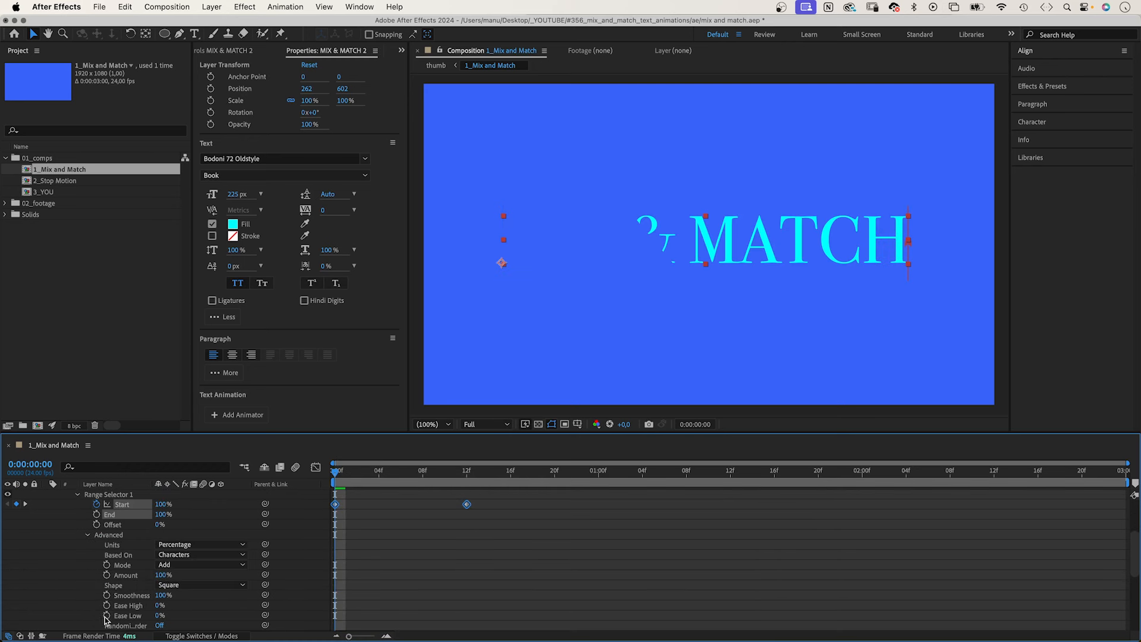
{"action": "left_click", "coordinate": [173, 563]}
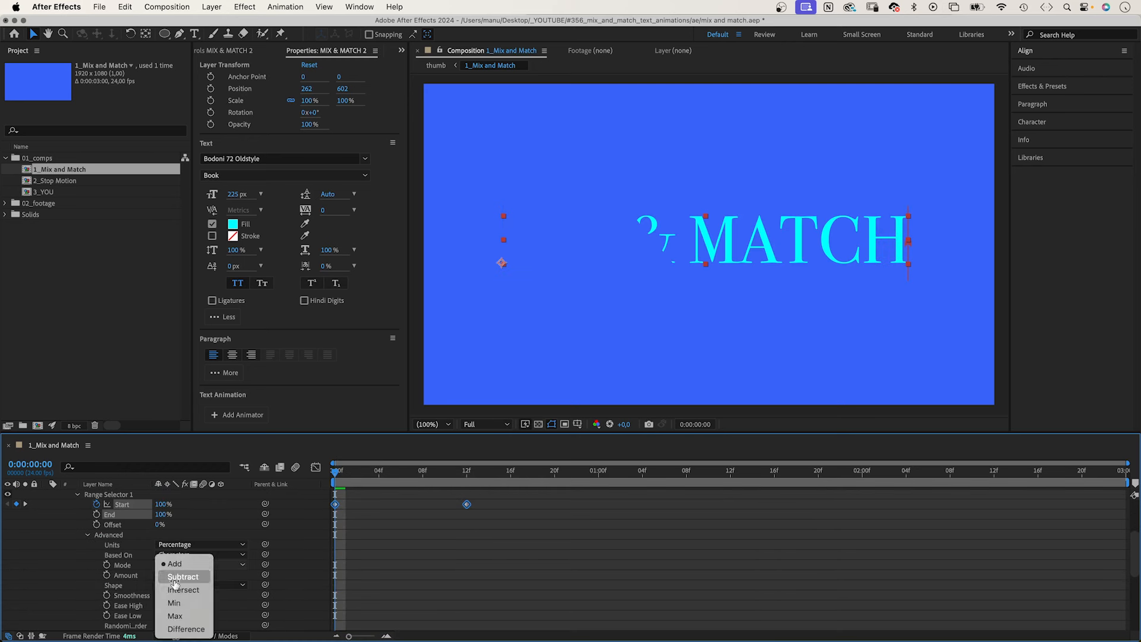
{"action": "left_click", "coordinate": [173, 579]}
{"action": "key", "text": "space"}
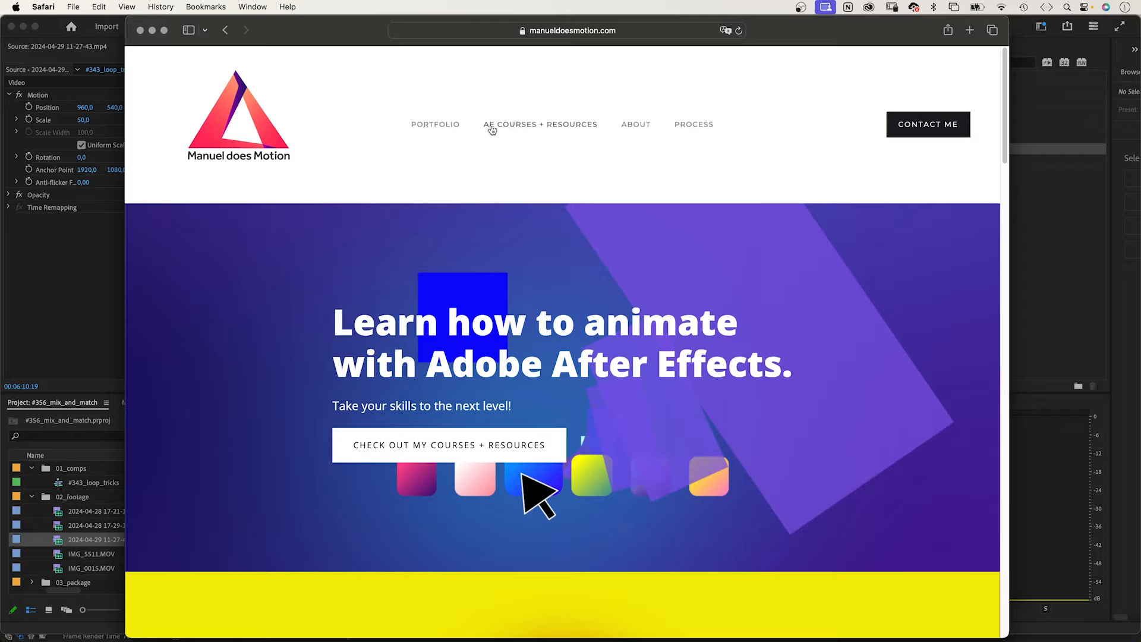
- Switch to Safari and browse the AE Courses + Resources page and the After Effects project files in the Gumroad shop
{"action": "left_click", "coordinate": [544, 125]}
{"action": "scroll", "coordinate": [989, 293], "scroll_direction": "down", "scroll_amount": 3}
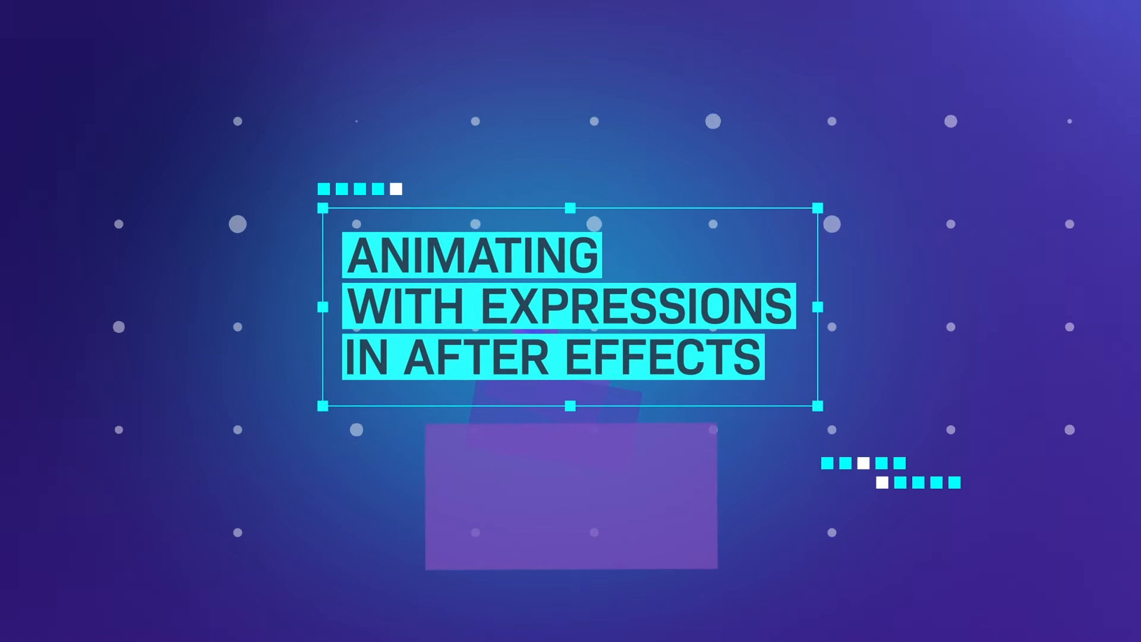
{"action": "scroll", "coordinate": [658, 123], "scroll_direction": "down", "scroll_amount": 5}
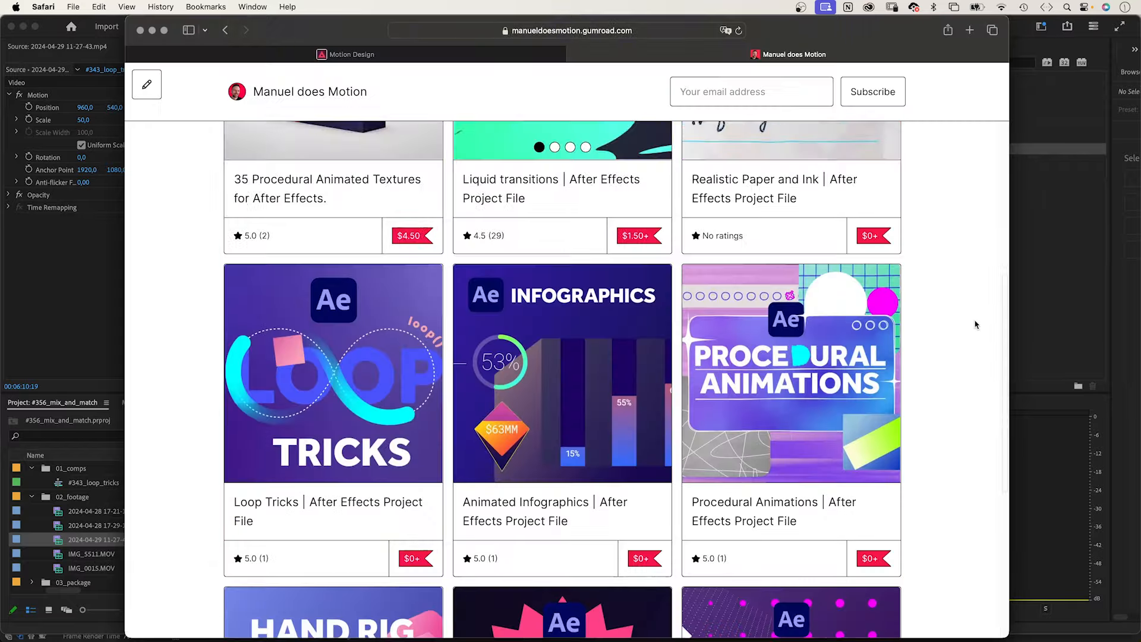
{"action": "scroll", "coordinate": [978, 356], "scroll_direction": "down", "scroll_amount": 4}
{"action": "scroll", "coordinate": [985, 396], "scroll_direction": "down", "scroll_amount": 12}
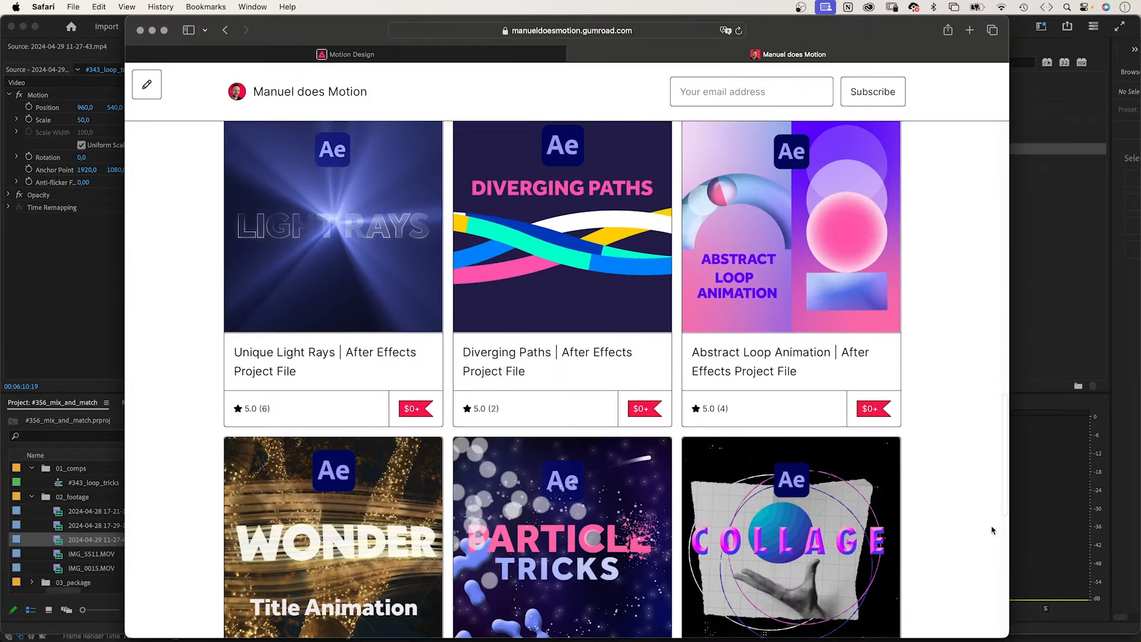
{"action": "scroll", "coordinate": [995, 565], "scroll_direction": "down", "scroll_amount": 3}
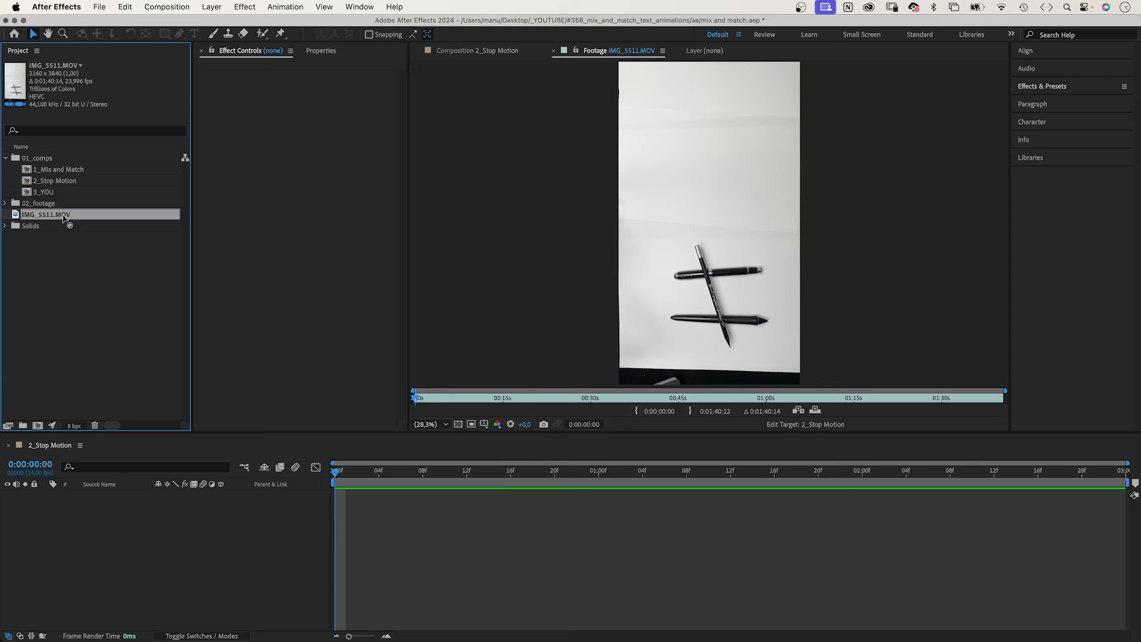
- Create a composition from IMG_5511.MOV, set its size to 1920 x 1080 px and name it Footage
{"action": "left_click_drag", "start_coordinate": [40, 428], "coordinate": [39, 427]}
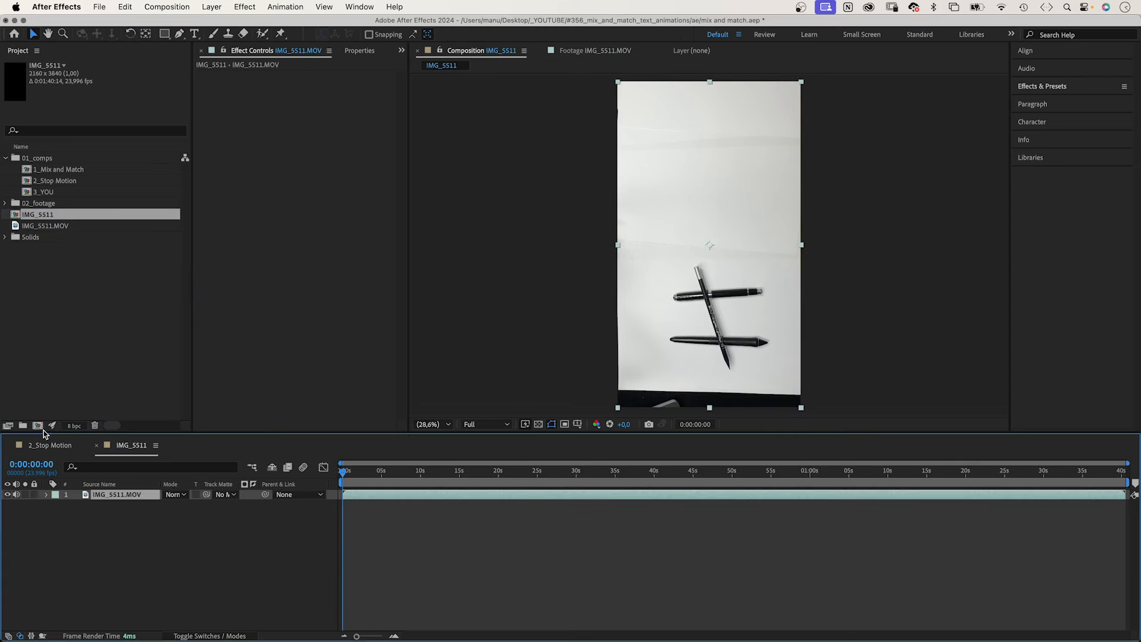
{"action": "key", "text": "super+k"}
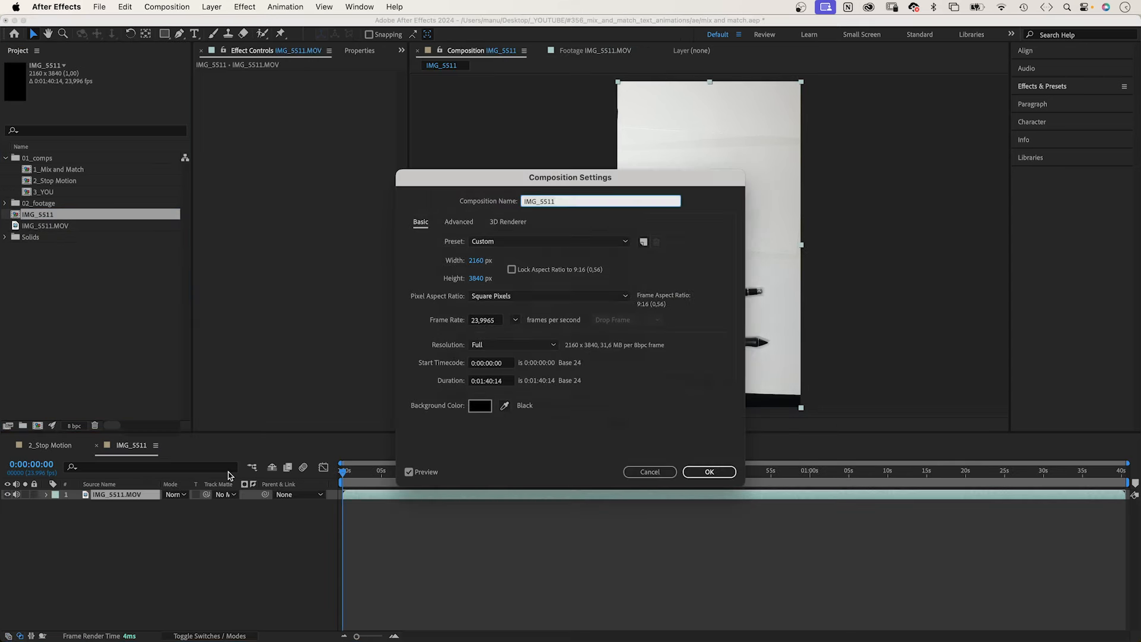
{"action": "left_click", "coordinate": [475, 263]}
{"action": "type", "text": "1920"}
{"action": "key", "text": "Tab"}
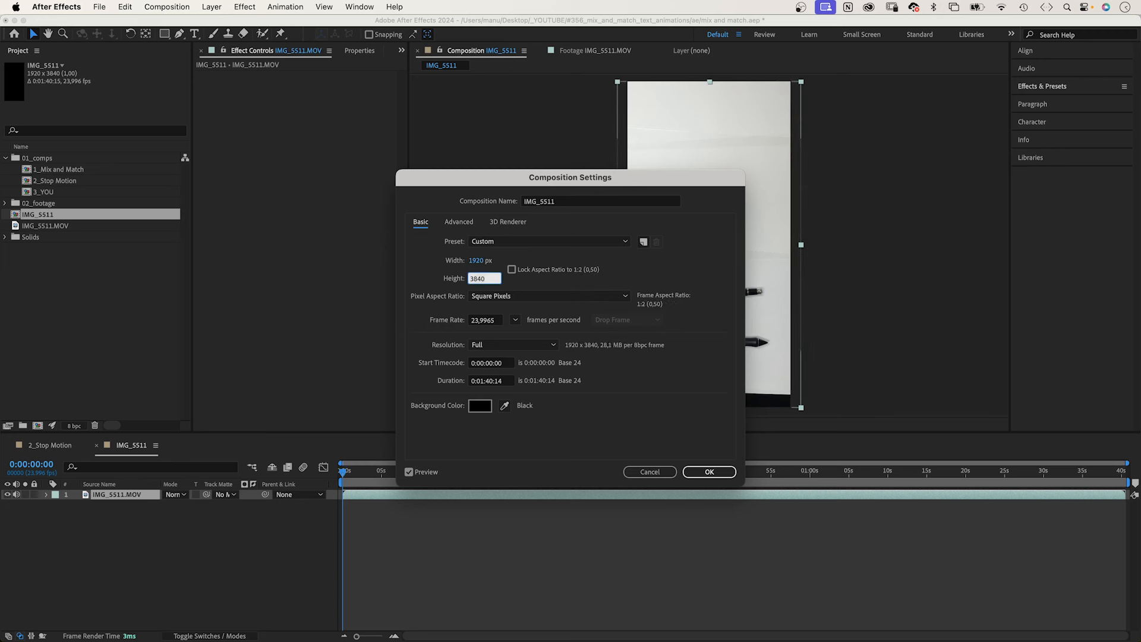
{"action": "type", "text": "1080"}
{"action": "key", "text": "Tab"}
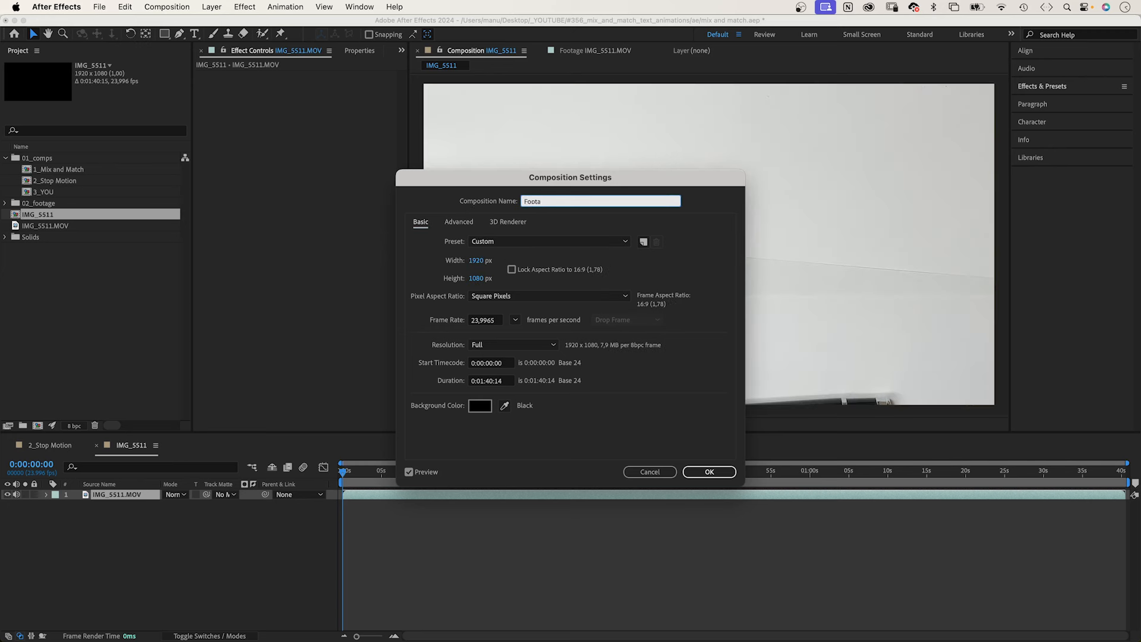
{"action": "key", "text": "Return"}
- Scale the IMG_5511.MOV layer to 56%, rotate it 90° and reposition it within the Footage composition frame
{"action": "key", "text": "s"}
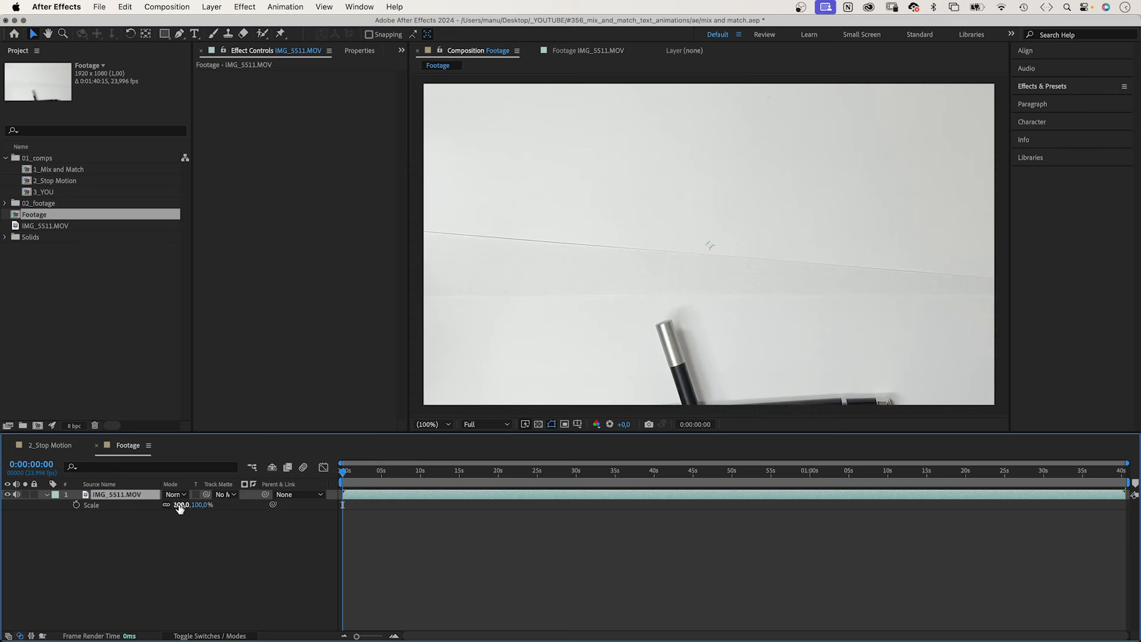
{"action": "mouse_move", "coordinate": [208, 507]}
{"action": "left_mouse_down"}
{"action": "mouse_move", "coordinate": [197, 507]}
{"action": "mouse_move", "coordinate": [230, 514]}
{"action": "mouse_move", "coordinate": [193, 504]}
{"action": "left_mouse_up"}
{"action": "left_click", "coordinate": [183, 514]}
{"action": "type", "text": "90"}
{"action": "key", "text": "Return"}
{"action": "left_click_drag", "start_coordinate": [564, 348], "coordinate": [543, 347]}
- Place composition markers 1 to 11 at the pen arrangements in the Footage composition, working from the clip's end back to its start
{"action": "left_click_drag", "start_coordinate": [343, 465], "coordinate": [1116, 453]}
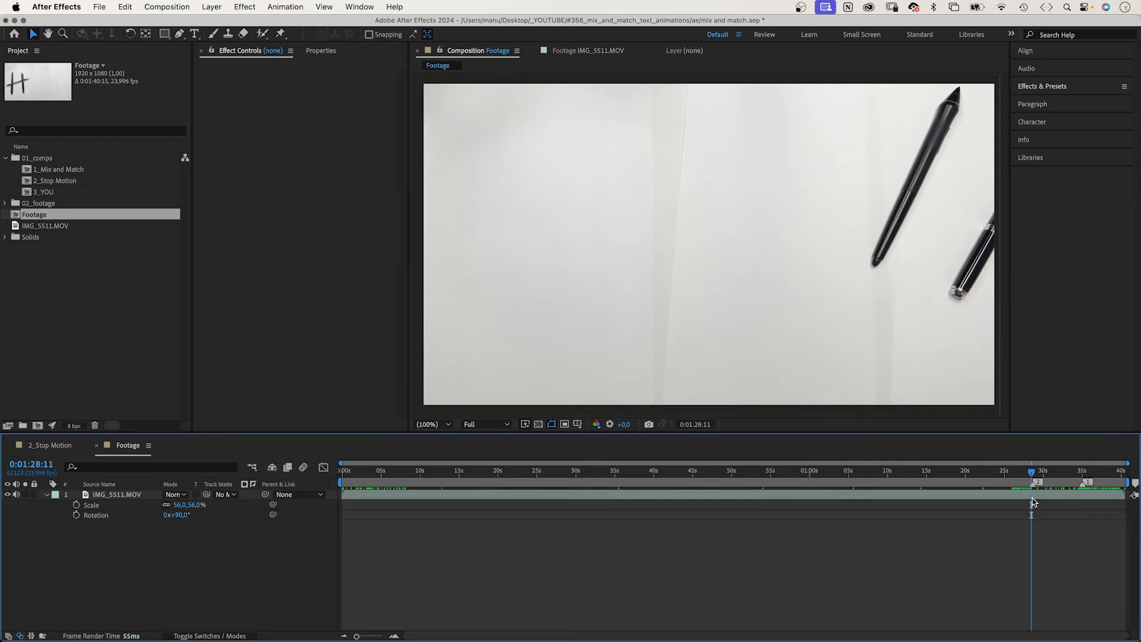
{"action": "left_click_drag", "start_coordinate": [1031, 473], "coordinate": [960, 476]}
{"action": "key", "text": "shift+3"}
{"action": "mouse_move", "coordinate": [959, 476]}
{"action": "left_mouse_down"}
{"action": "mouse_move", "coordinate": [449, 476]}
{"action": "mouse_move", "coordinate": [343, 488]}
{"action": "left_mouse_up"}
{"action": "key", "text": "shift+4"}
{"action": "key", "text": "shift+5"}
{"action": "key", "text": "shift+6"}
{"action": "key", "text": "shift+7"}
{"action": "key", "text": "shift+8"}
{"action": "key", "text": "shift+9"}
{"action": "key", "text": "KP_Multiply"}
{"action": "key", "text": "KP_Multiply"}
- Create a new composition from the Footage composition and shift its layer so marker 1 sits at frame 0
{"action": "left_click_drag", "start_coordinate": [36, 214], "coordinate": [84, 337]}
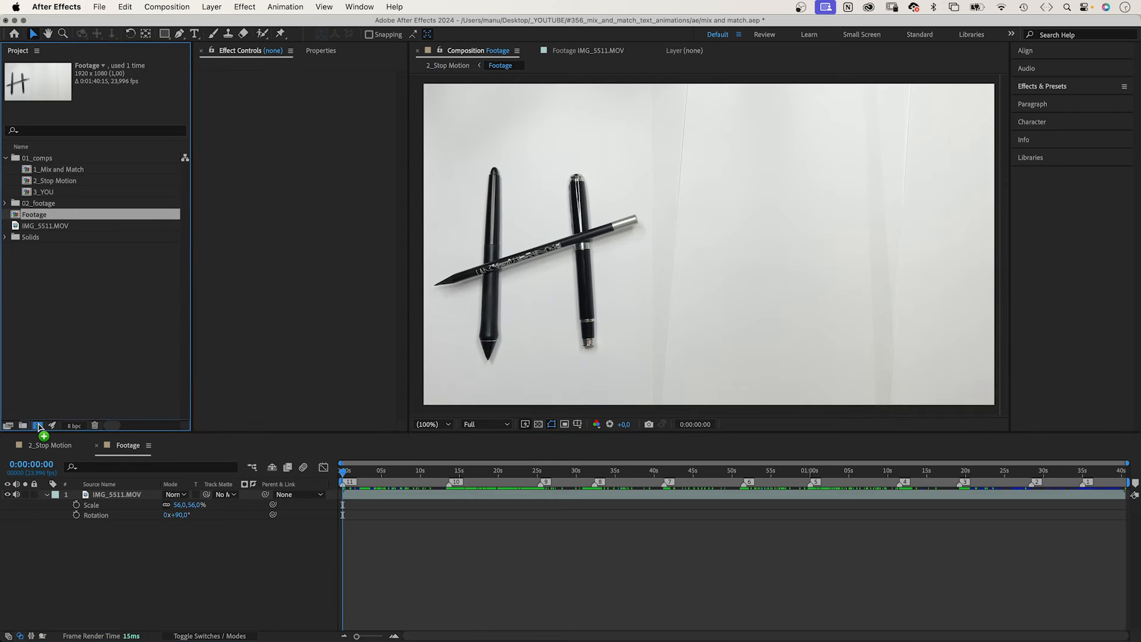
{"action": "left_click_drag", "start_coordinate": [38, 425], "coordinate": [38, 426]}
{"action": "mouse_move", "coordinate": [1111, 496]}
{"action": "left_mouse_down"}
{"action": "mouse_move", "coordinate": [398, 515]}
{"action": "mouse_move", "coordinate": [370, 504]}
{"action": "left_mouse_up"}
{"action": "key", "text": "equal"}
{"action": "key", "text": "equal"}
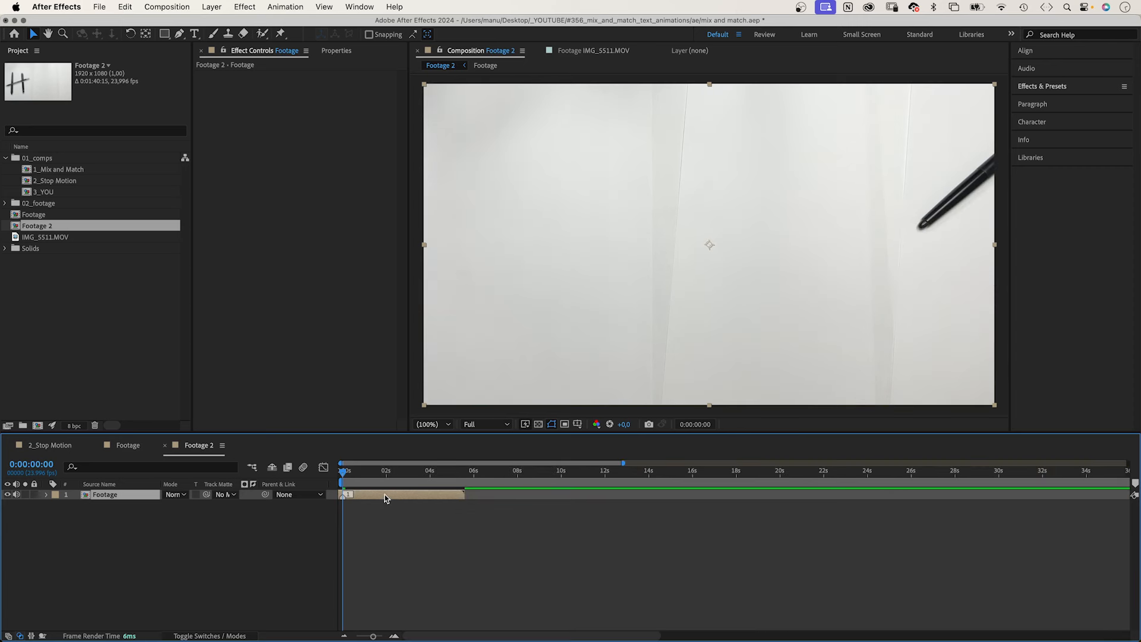
- Duplicate the Footage layer repeatedly and shift each copy so markers 2 to 11 each start at frame 0 on their own layer
{"action": "key", "text": "super+shift+d"}
{"action": "left_click_drag", "start_coordinate": [114, 504], "coordinate": [113, 491]}
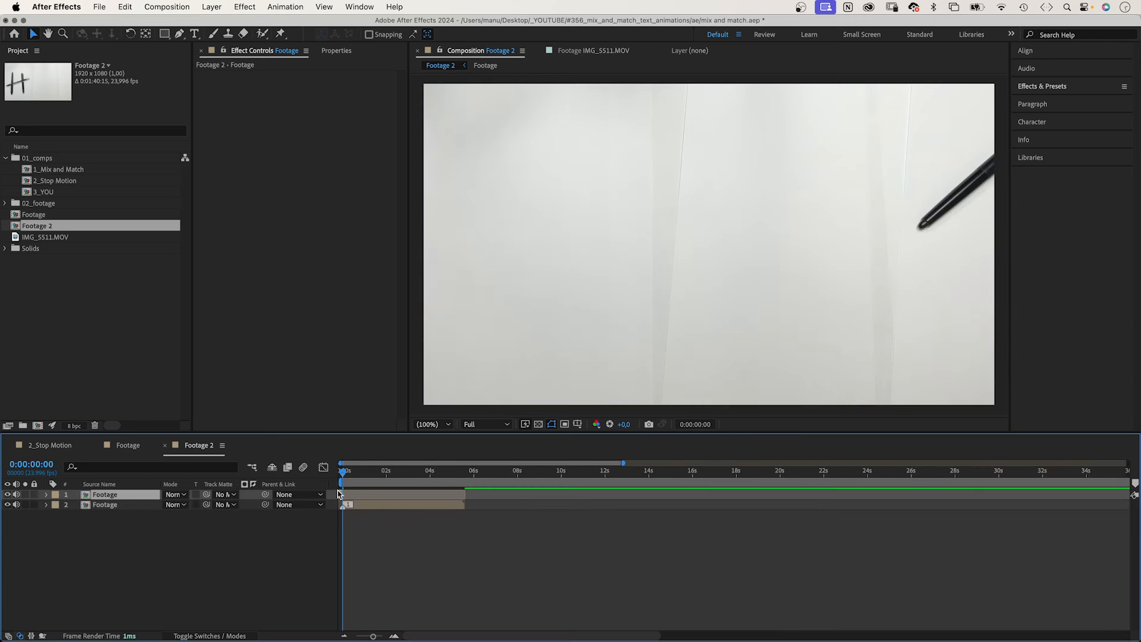
{"action": "mouse_move", "coordinate": [340, 495]}
{"action": "left_mouse_down"}
{"action": "mouse_move", "coordinate": [550, 499]}
{"action": "mouse_move", "coordinate": [478, 506]}
{"action": "mouse_move", "coordinate": [909, 495]}
{"action": "mouse_move", "coordinate": [818, 495]}
{"action": "left_mouse_up"}
{"action": "key", "text": "equal"}
{"action": "key", "text": "super+shift+d"}
{"action": "key", "text": "super+shift+d"}
{"action": "key", "text": "super+shift+d"}
{"action": "key", "text": "super+shift+d"}
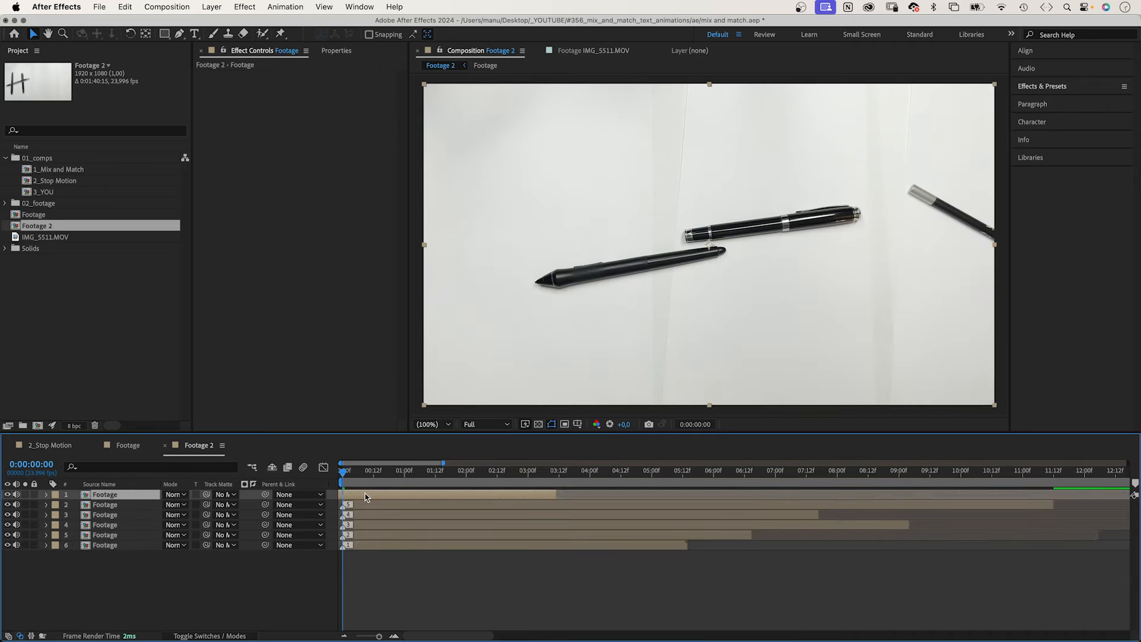
{"action": "key", "text": "super+shift+d"}
{"action": "mouse_move", "coordinate": [367, 495]}
{"action": "left_mouse_down"}
{"action": "mouse_move", "coordinate": [965, 495]}
{"action": "mouse_move", "coordinate": [393, 495]}
{"action": "left_mouse_up"}
{"action": "key", "text": "super+shift+d"}
{"action": "key", "text": "super+shift+d"}
{"action": "key", "text": "super+shift+d"}
{"action": "key", "text": "super+shift+d"}
{"action": "left_click_drag", "start_coordinate": [108, 504], "coordinate": [107, 491]}
- Select all eleven Footage layers and trim their out points to a length of one frame
{"action": "left_click", "coordinate": [107, 594], "text": "shift"}
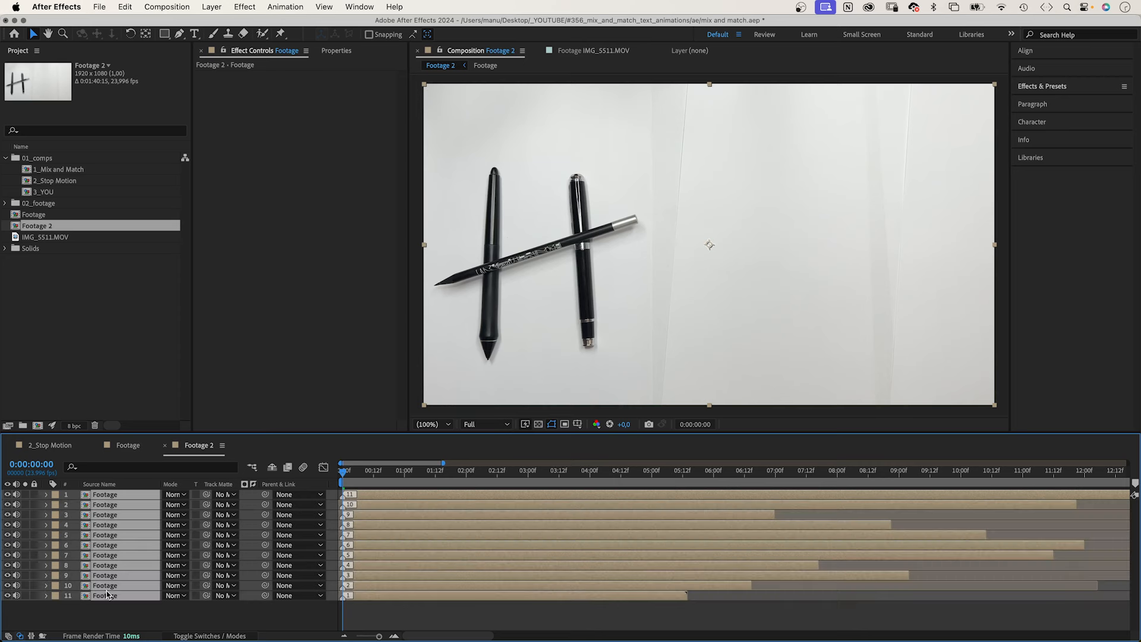
{"action": "left_click_drag", "start_coordinate": [379, 636], "coordinate": [386, 637]}
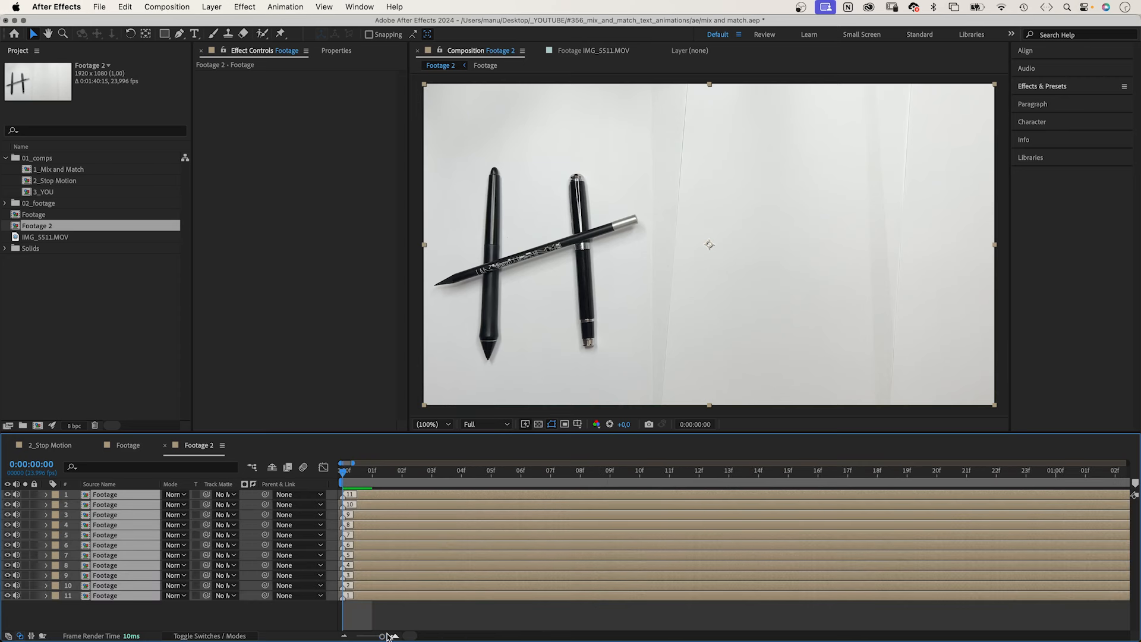
{"action": "left_click", "coordinate": [372, 473]}
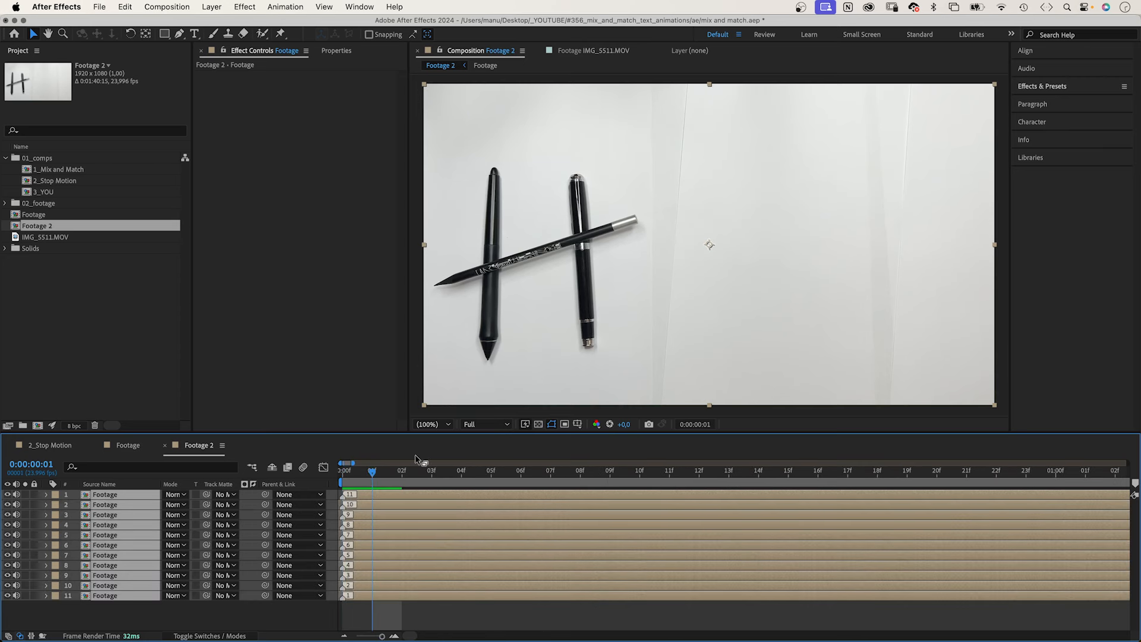
{"action": "key", "text": "alt+]"}
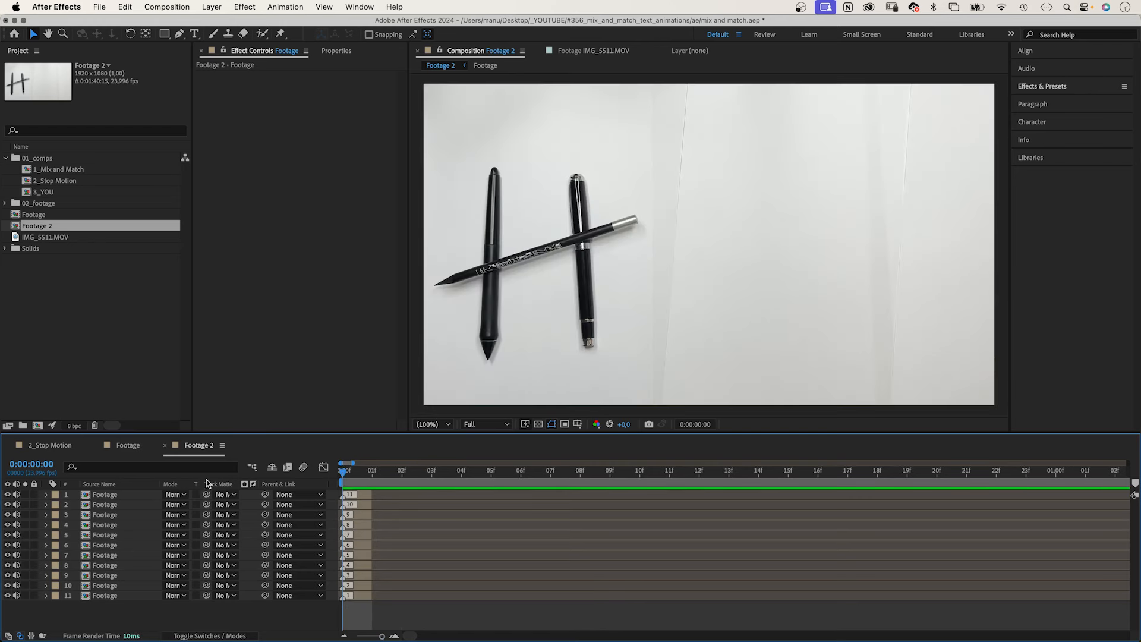
- Apply Freeze Frame to all eleven Footage layers at 0:00:00:00
{"action": "left_click", "coordinate": [108, 499]}
{"action": "left_click", "coordinate": [107, 594], "text": "shift"}
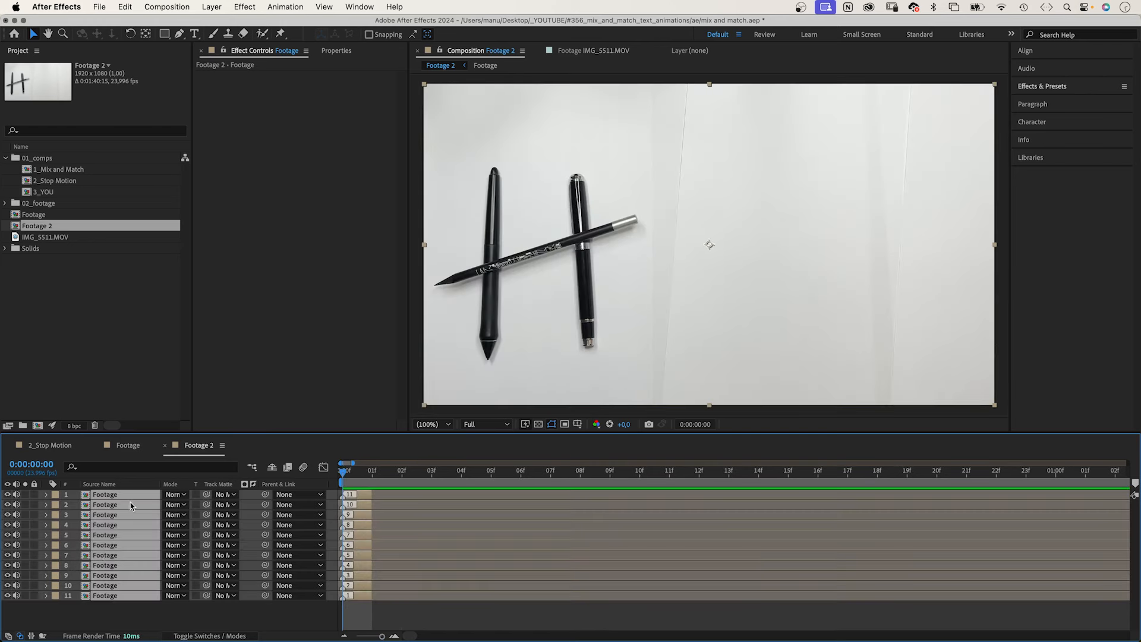
{"action": "right_click", "coordinate": [103, 498]}
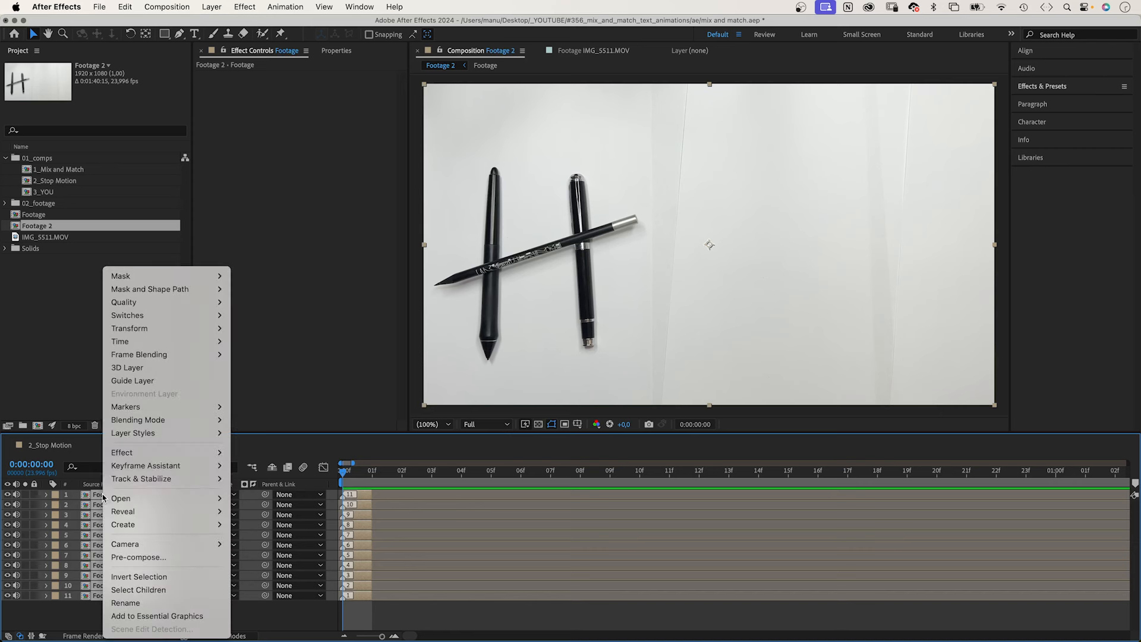
{"action": "mouse_move", "coordinate": [156, 341]}
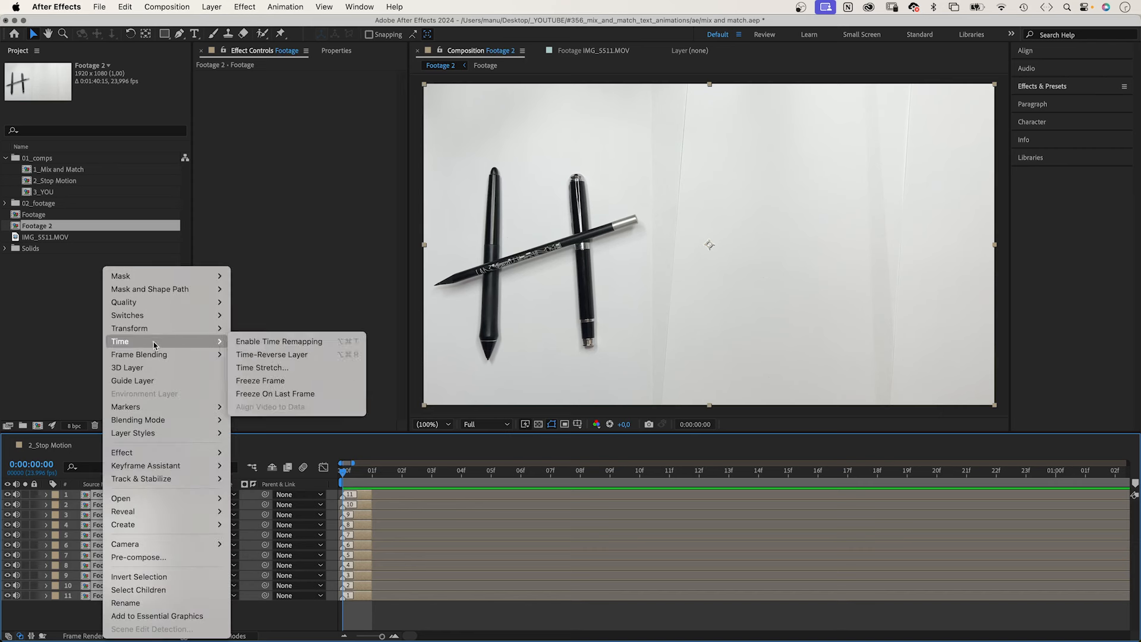
{"action": "left_click", "coordinate": [274, 381]}
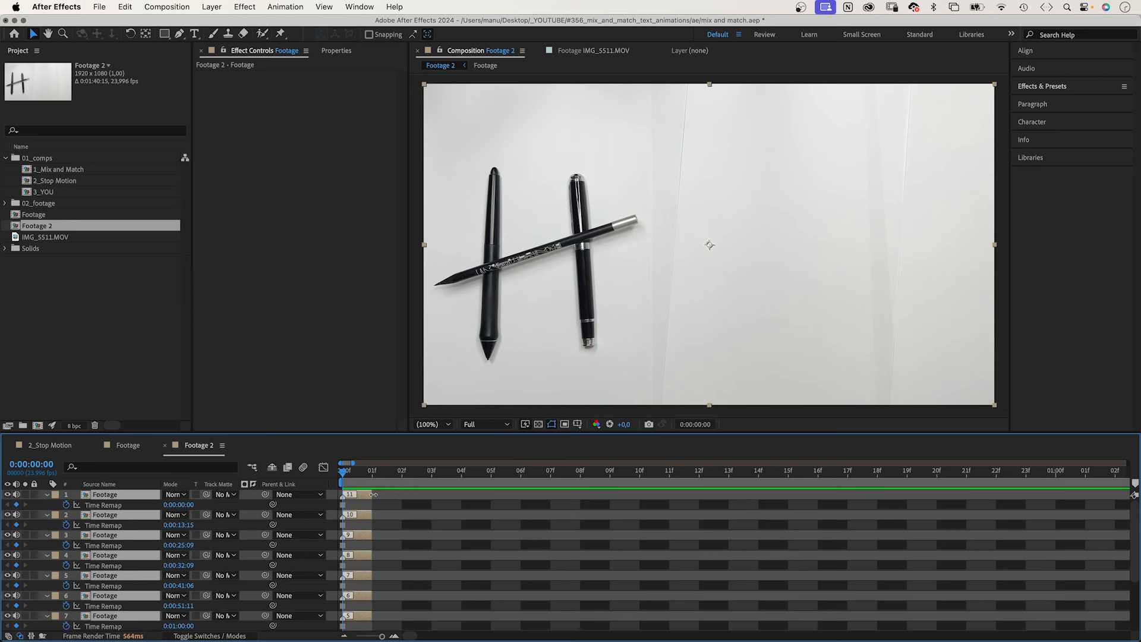
- Extend all eleven frozen Footage layers to three frames and collapse their Time Remap properties
{"action": "left_click_drag", "start_coordinate": [373, 494], "coordinate": [424, 495]}
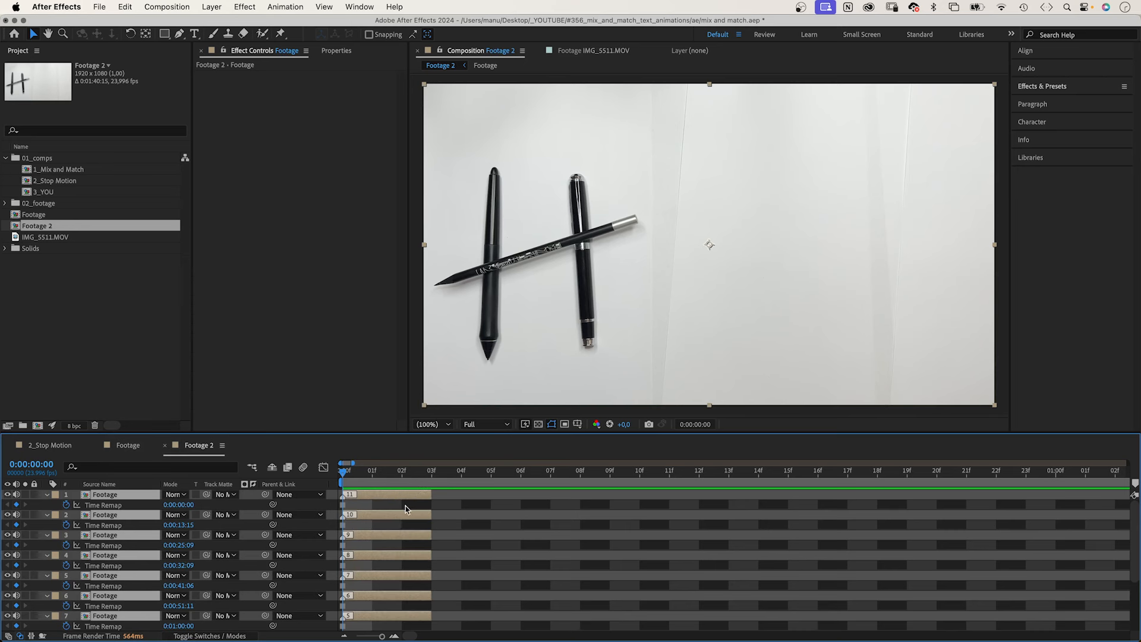
{"action": "key", "text": "semicolon"}
{"action": "left_click", "coordinate": [47, 495]}
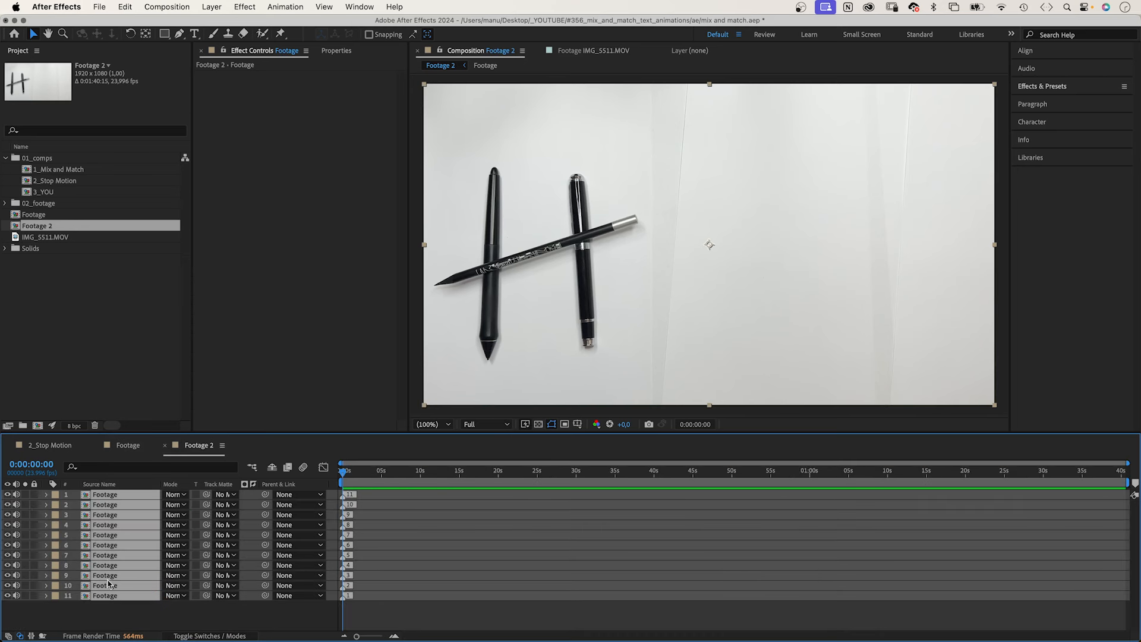
- Select the Footage layers from the marker 1 layer up to the marker 11 layer and sequence them without overlap
{"action": "left_click", "coordinate": [116, 621]}
{"action": "left_click", "coordinate": [110, 595]}
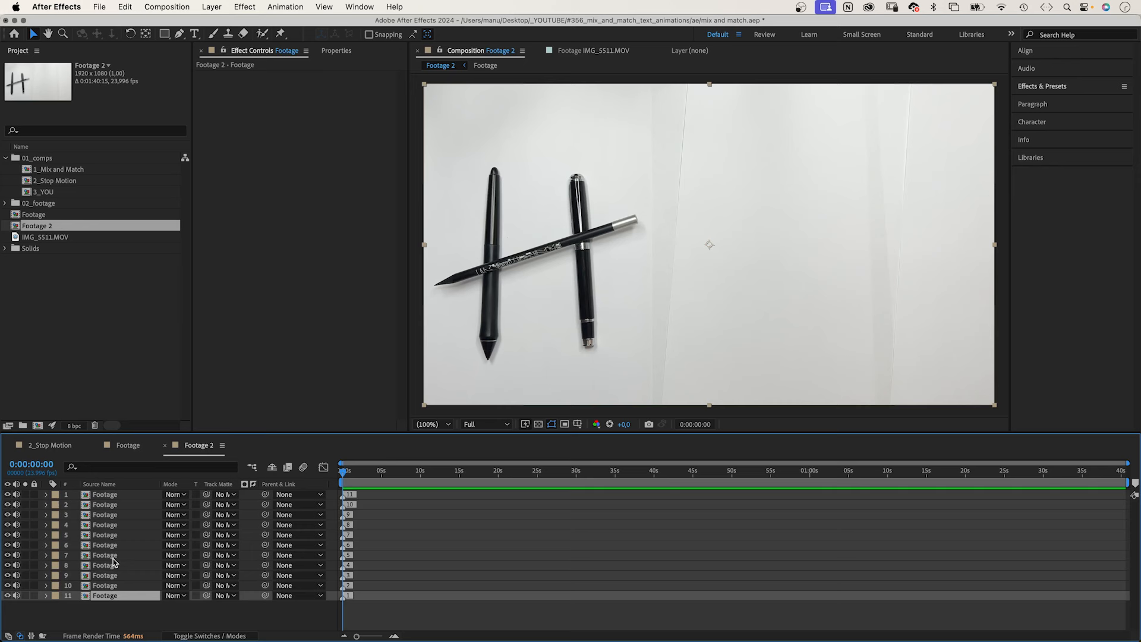
{"action": "left_click", "coordinate": [102, 498], "text": "shift"}
{"action": "right_click", "coordinate": [105, 501]}
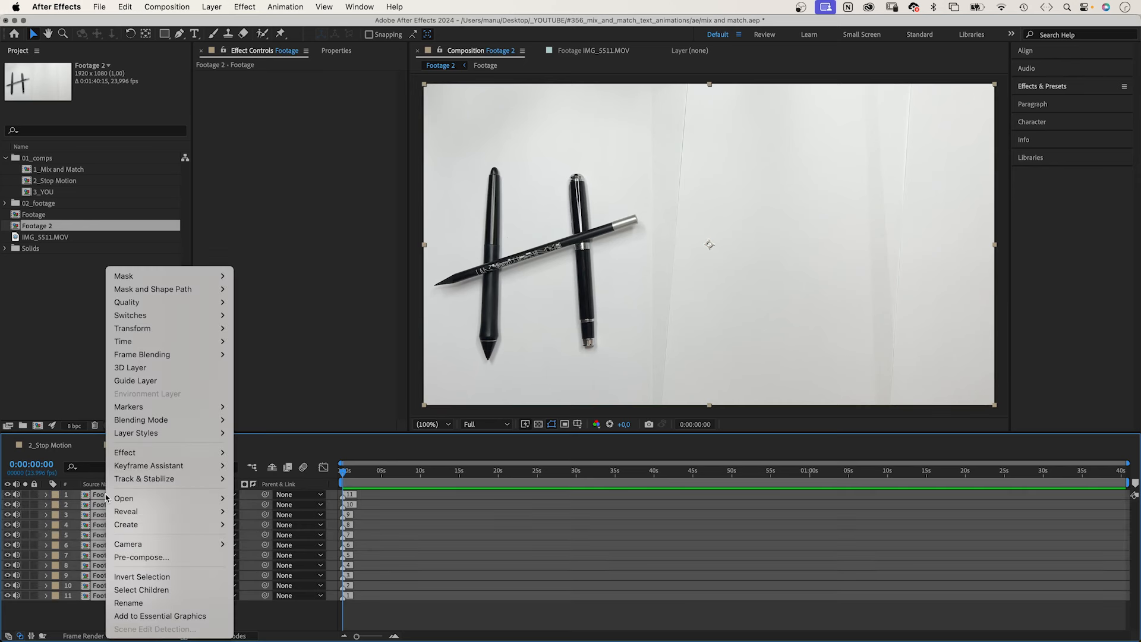
{"action": "mouse_move", "coordinate": [150, 474]}
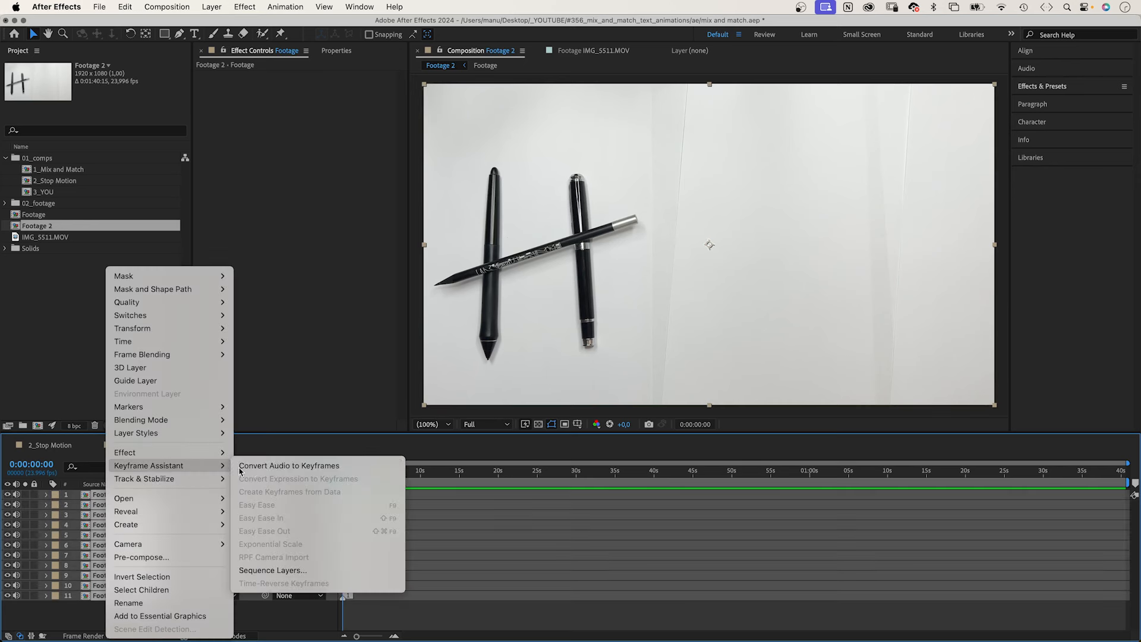
{"action": "left_click", "coordinate": [269, 571]}
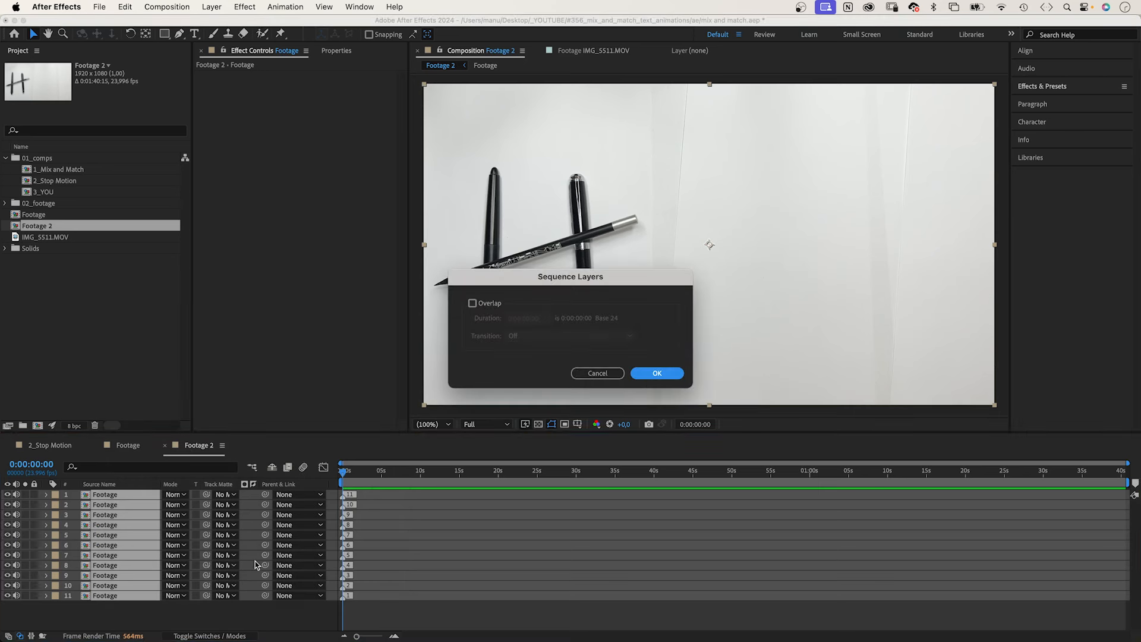
{"action": "left_click", "coordinate": [642, 382]}
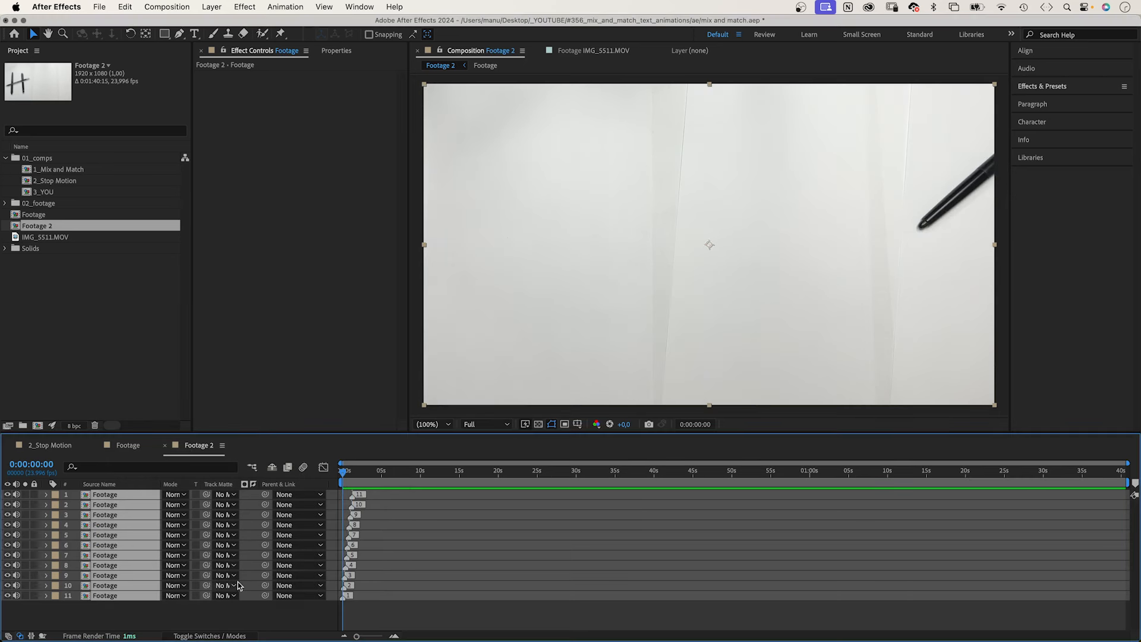
- Extend the marker 11 Footage layer to just past 0:00:04:12 and return to the start of the composition
{"action": "left_click", "coordinate": [198, 624]}
{"action": "left_click_drag", "start_coordinate": [356, 636], "coordinate": [381, 637]}
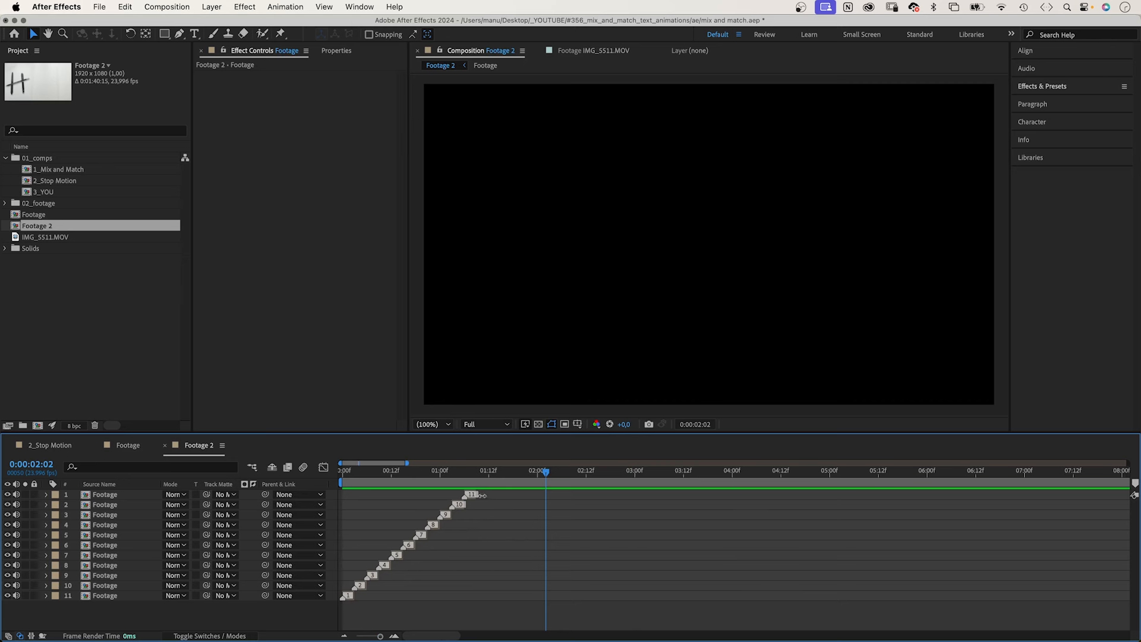
{"action": "left_click", "coordinate": [476, 471]}
{"action": "left_click_drag", "start_coordinate": [474, 498], "coordinate": [796, 497]}
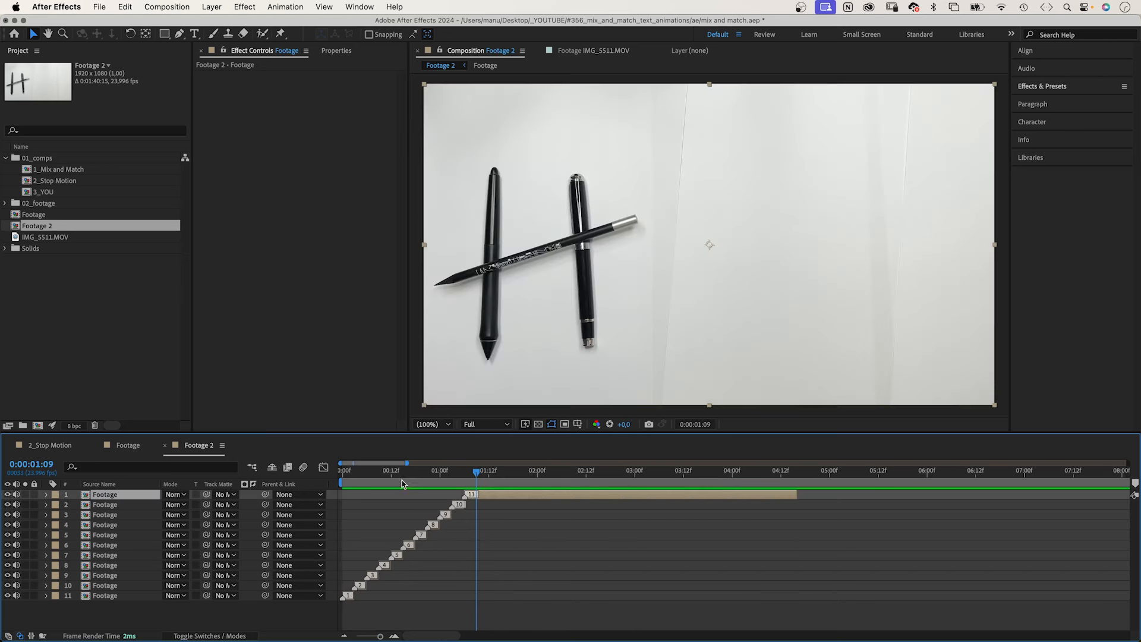
{"action": "key", "text": "Home"}
{"action": "left_click_drag", "start_coordinate": [379, 636], "coordinate": [357, 636]}
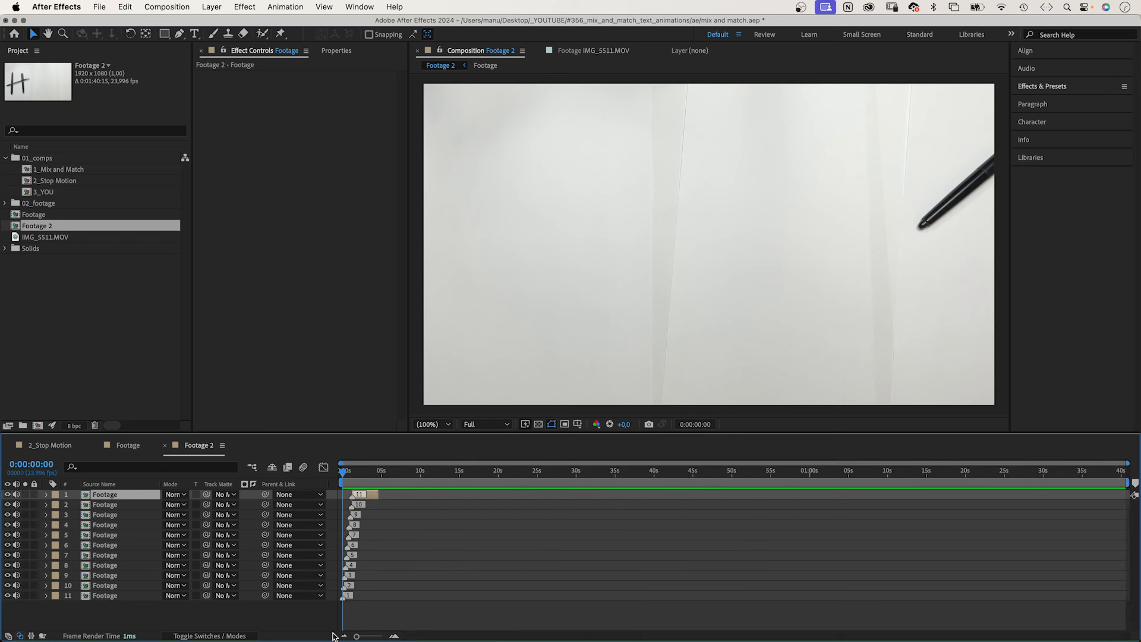
- Preview the Footage 2 frame sequence and add Footage 2 as a layer in the 2_Stop Motion composition
{"action": "key", "text": "space"}
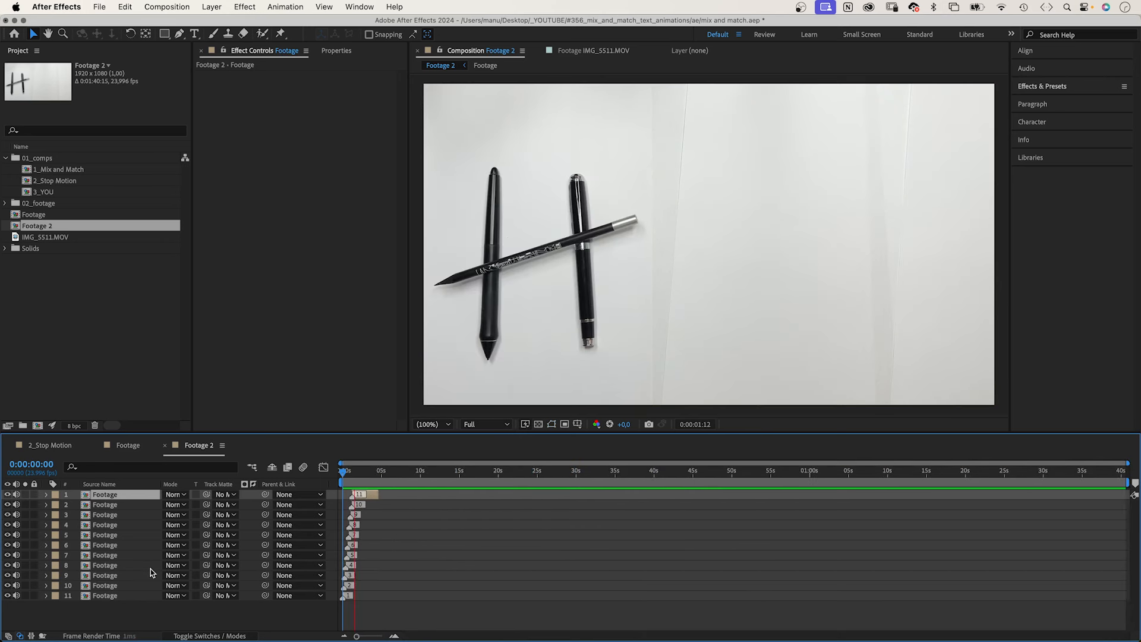
{"action": "key", "text": "space"}
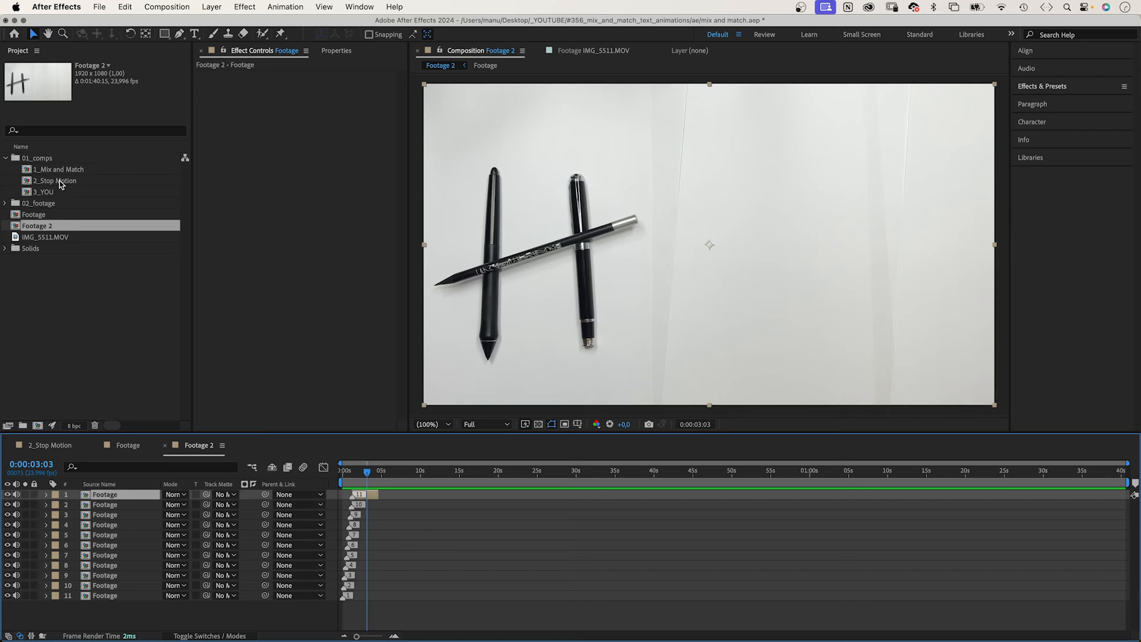
{"action": "double_click", "coordinate": [62, 185]}
{"action": "left_click_drag", "start_coordinate": [40, 229], "coordinate": [175, 540]}
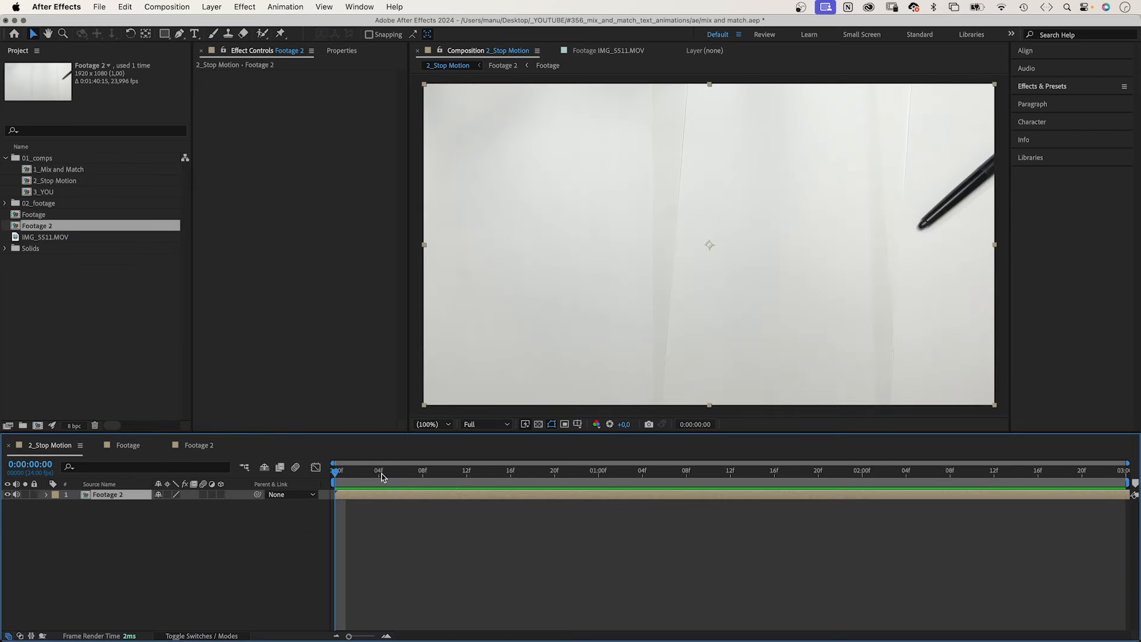
- Go to 0:00:02:08 and place the text letter "e" lower down, just after the pen-shaped H
{"action": "left_click_drag", "start_coordinate": [383, 474], "coordinate": [947, 483]}
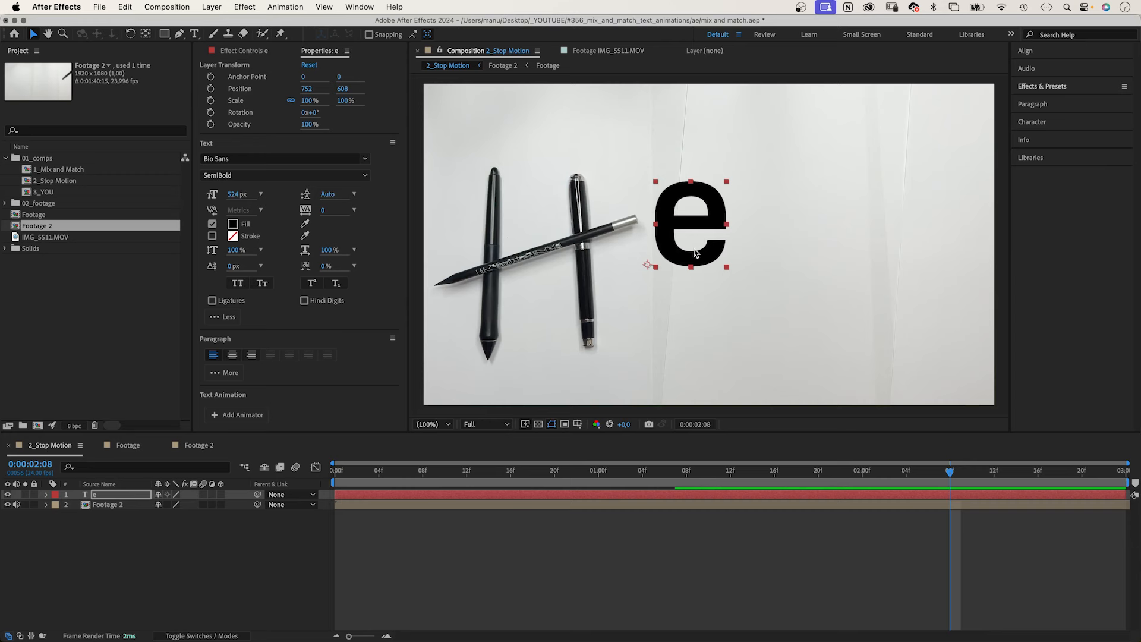
{"action": "left_click_drag", "start_coordinate": [694, 251], "coordinate": [683, 290]}
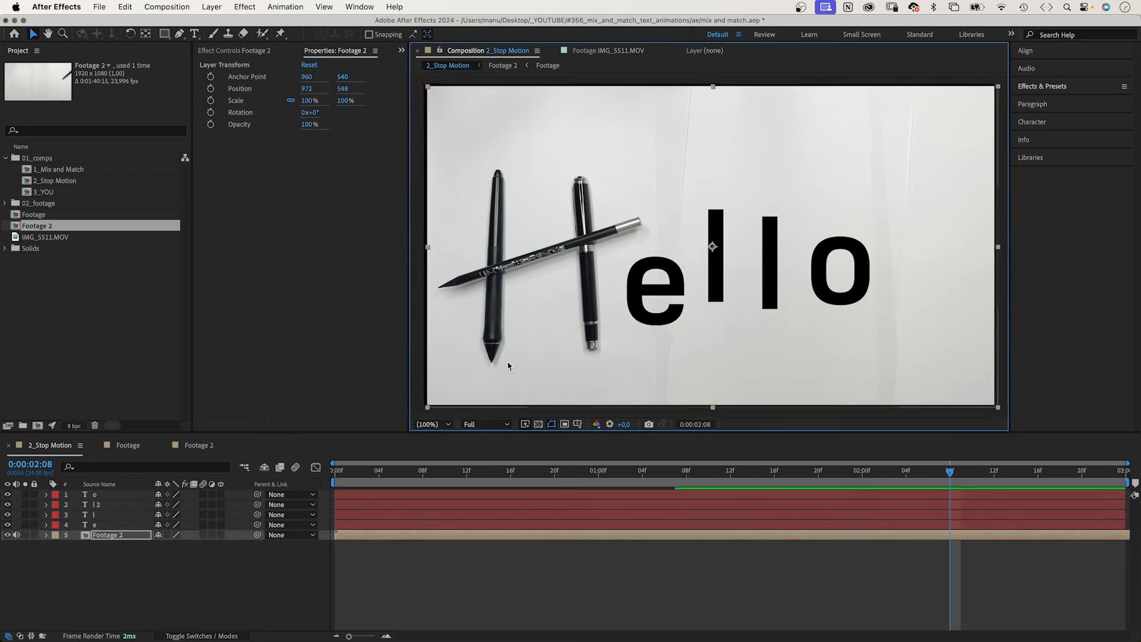
- Rotate the letter e to 6°, the first l to -7° and the o to 11°, and adjust the letters' spacing
{"action": "left_click", "coordinate": [153, 526], "text": "shift"}
{"action": "key", "text": "r"}
{"action": "left_click", "coordinate": [154, 594]}
{"action": "left_click_drag", "start_coordinate": [166, 565], "coordinate": [162, 545]}
{"action": "mouse_move", "coordinate": [714, 256]}
{"action": "left_mouse_down"}
{"action": "mouse_move", "coordinate": [735, 240]}
{"action": "mouse_move", "coordinate": [718, 274]}
{"action": "left_mouse_up"}
{"action": "left_click_drag", "start_coordinate": [659, 295], "coordinate": [648, 283]}
{"action": "left_click_drag", "start_coordinate": [769, 277], "coordinate": [767, 275]}
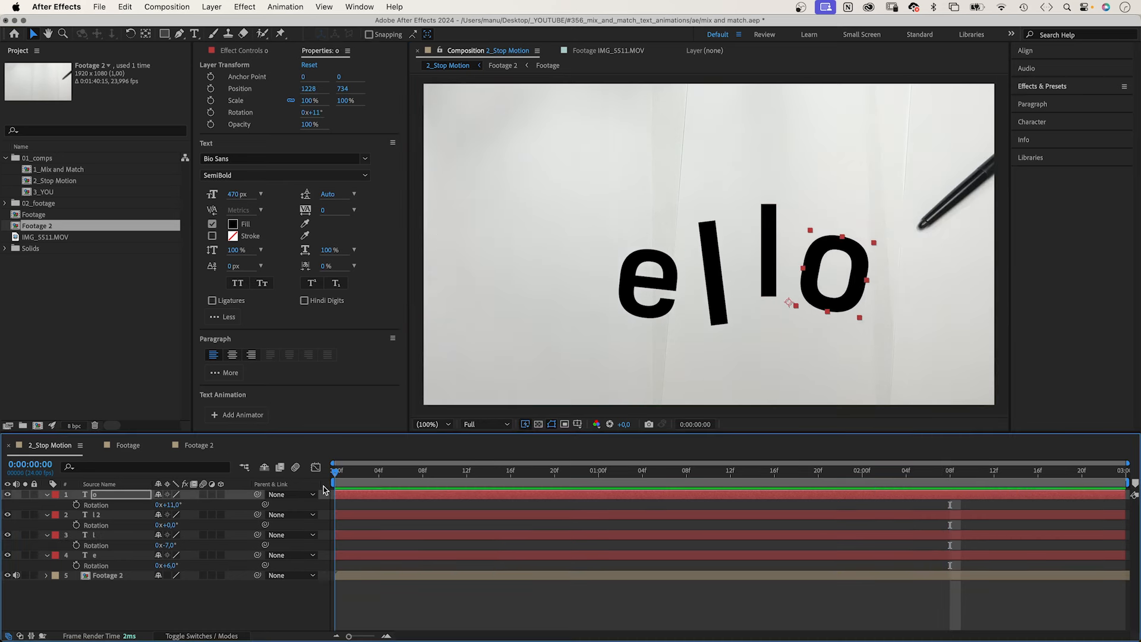
- Add Rotation and Position keyframes to all four letter layers at 0:00:01:16
{"action": "left_click_drag", "start_coordinate": [323, 486], "coordinate": [778, 475]}
{"action": "left_click", "coordinate": [113, 554], "text": "shift"}
{"action": "left_click", "coordinate": [76, 566]}
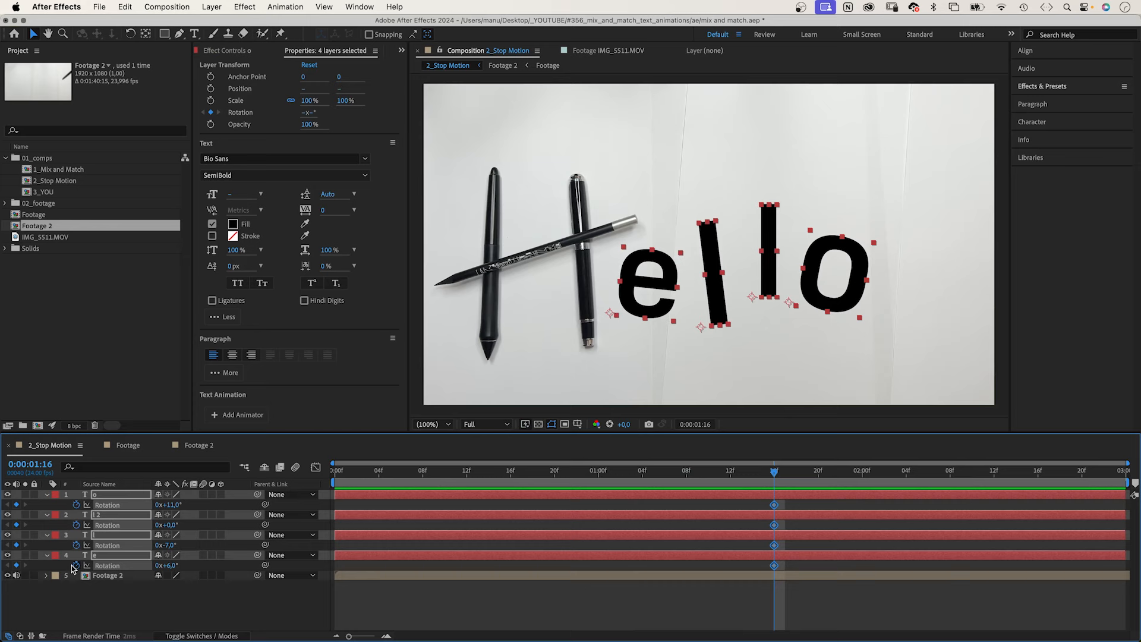
{"action": "key", "text": "shift+p"}
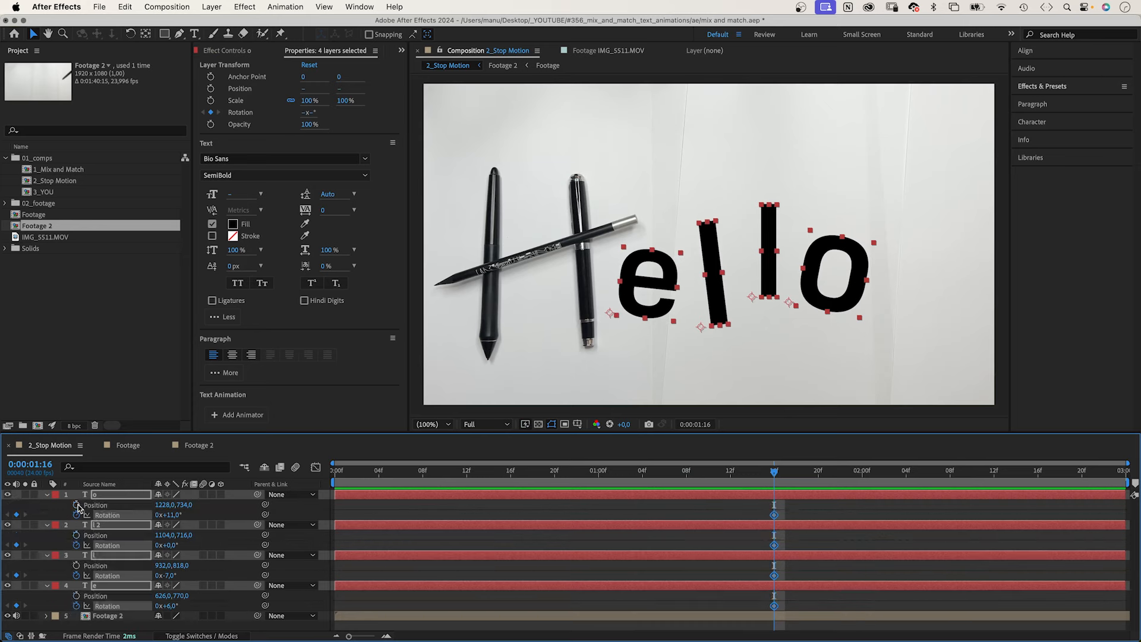
{"action": "left_click", "coordinate": [76, 505]}
- At 0:00:00:00, move the letters beyond the frame's right edge and rotate o to -226°, l 2 to 133°, l to -161° and e to 106°
{"action": "left_click_drag", "start_coordinate": [750, 476], "coordinate": [324, 517]}
{"action": "left_click_drag", "start_coordinate": [713, 268], "coordinate": [927, 266]}
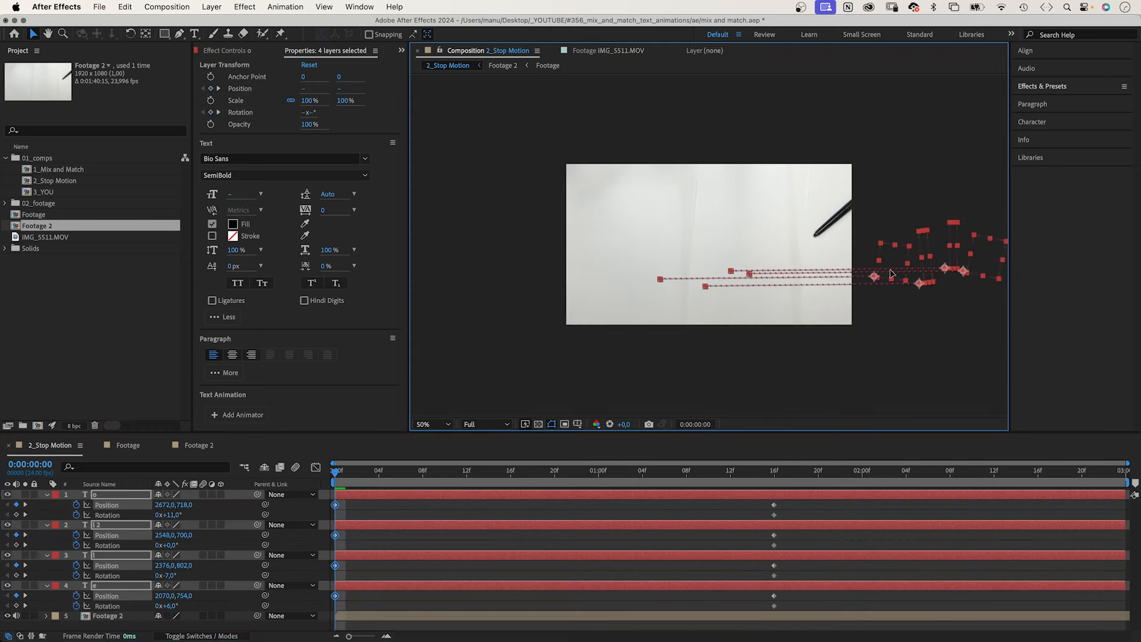
{"action": "left_click_drag", "start_coordinate": [168, 515], "coordinate": [28, 514]}
{"action": "left_click_drag", "start_coordinate": [168, 545], "coordinate": [248, 545]}
{"action": "left_click_drag", "start_coordinate": [168, 576], "coordinate": [77, 575]}
{"action": "left_click_drag", "start_coordinate": [168, 605], "coordinate": [227, 606]}
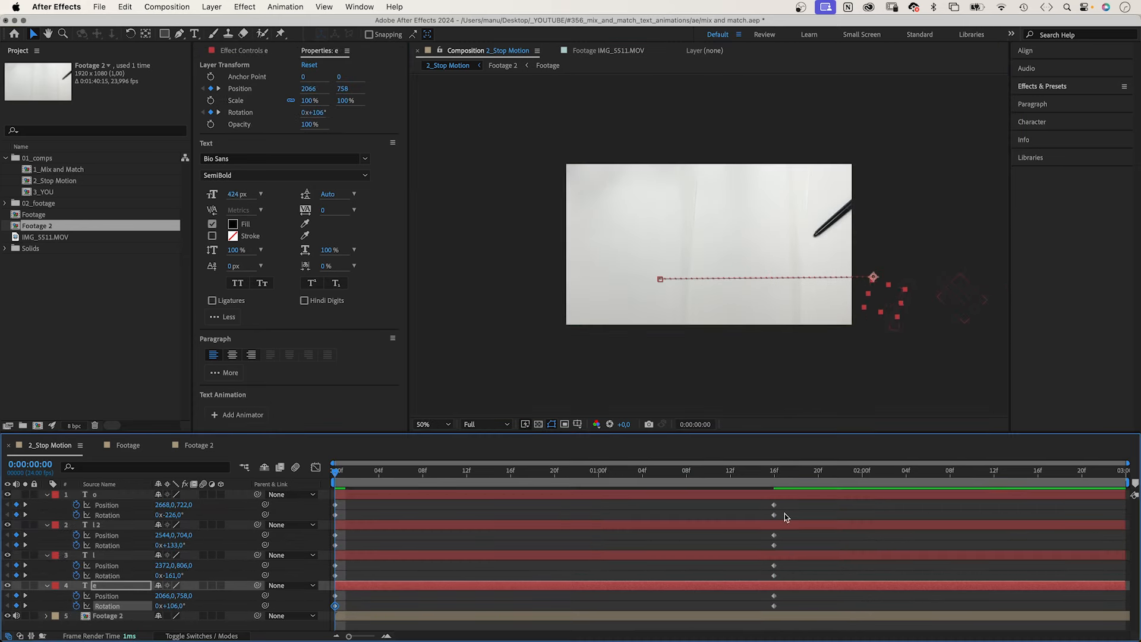
- Apply Easy Ease to all letter keyframes, lengthen the outgoing ease of the first keyframes in the speed graph, and preview the motion
{"action": "left_click_drag", "start_coordinate": [366, 619], "coordinate": [320, 504]}
{"action": "left_click", "coordinate": [316, 469]}
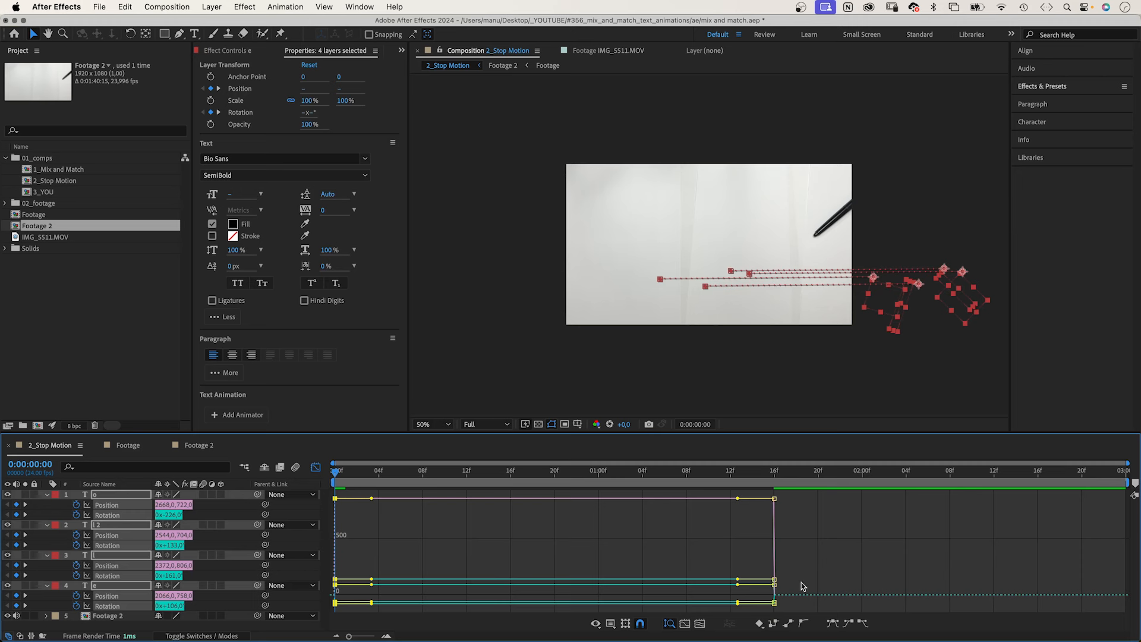
{"action": "left_click_drag", "start_coordinate": [814, 491], "coordinate": [331, 623]}
{"action": "left_click", "coordinate": [832, 624]}
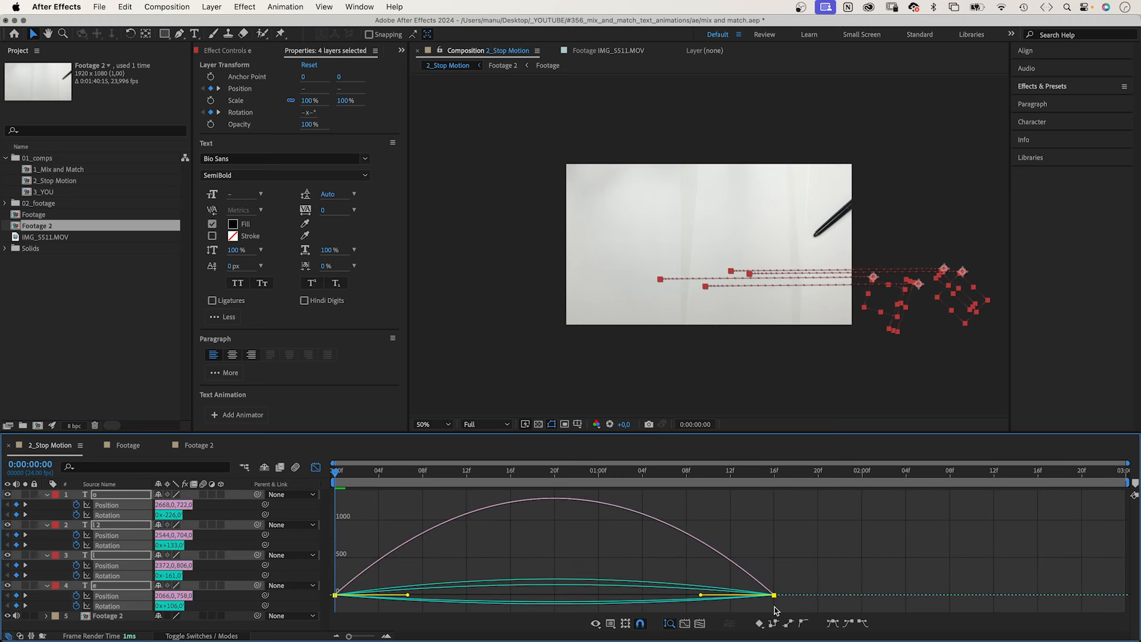
{"action": "left_click_drag", "start_coordinate": [414, 598], "coordinate": [459, 596]}
{"action": "key", "text": "space"}
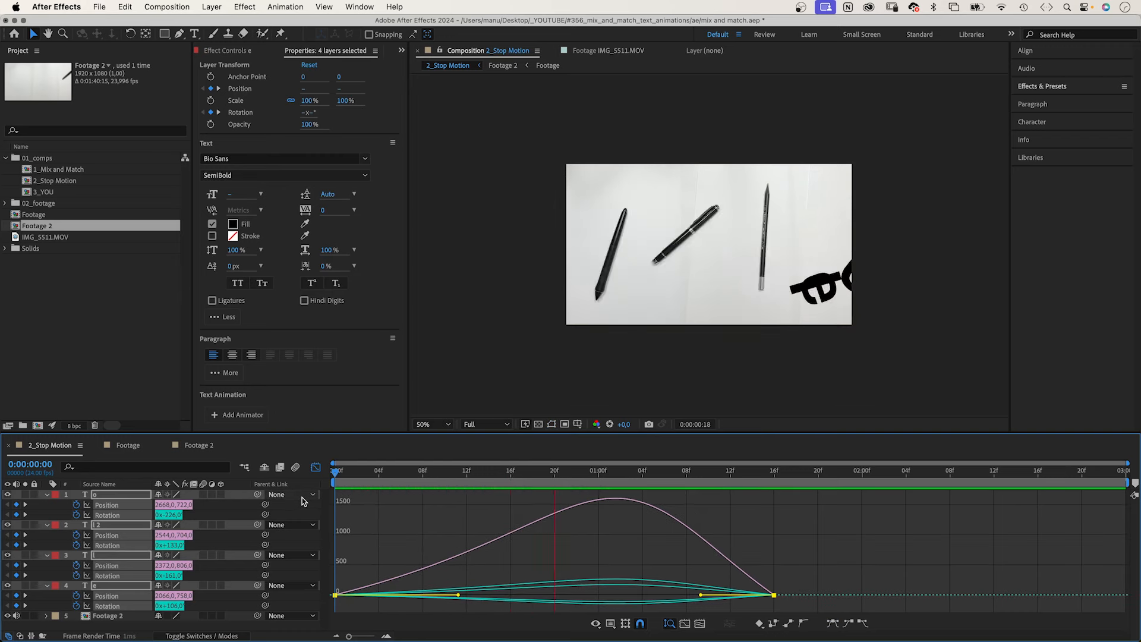
{"action": "key", "text": "space"}
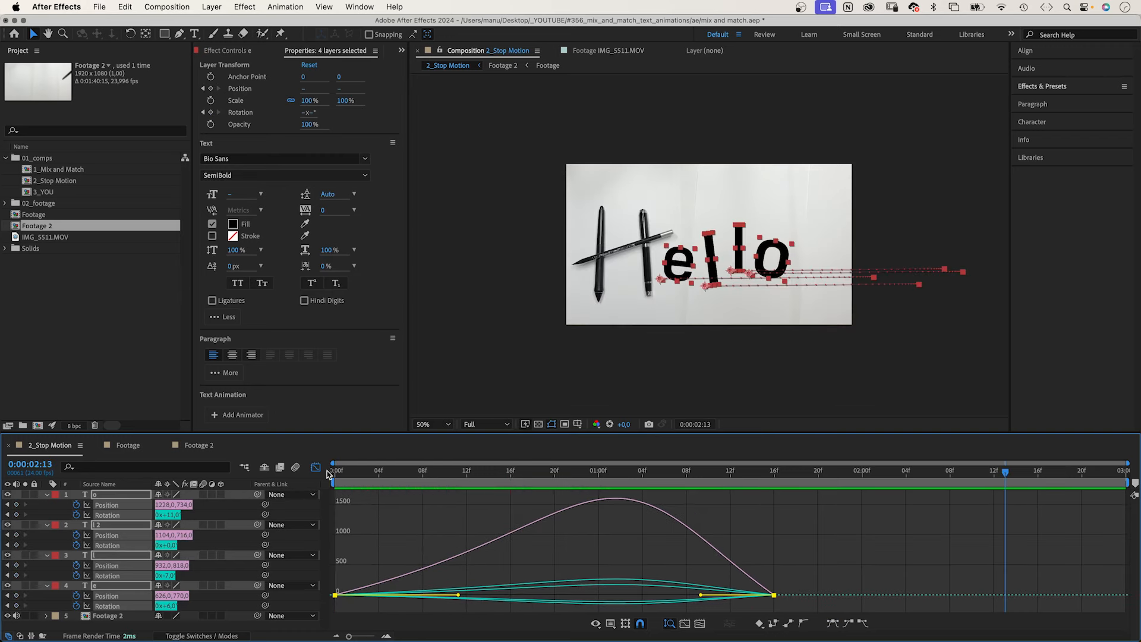
{"action": "left_click", "coordinate": [316, 467]}
{"action": "left_click", "coordinate": [54, 601]}
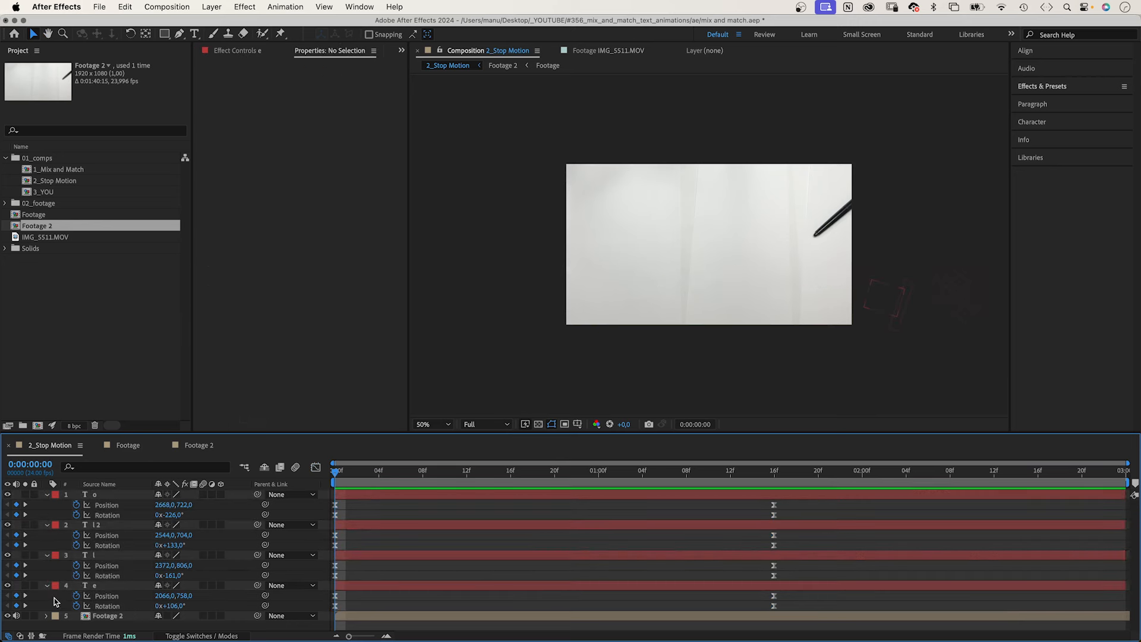
- Create an adjustment layer above the letters and apply the Posterize Time effect to it
{"action": "left_click", "coordinate": [212, 6]}
{"action": "mouse_move", "coordinate": [238, 18]}
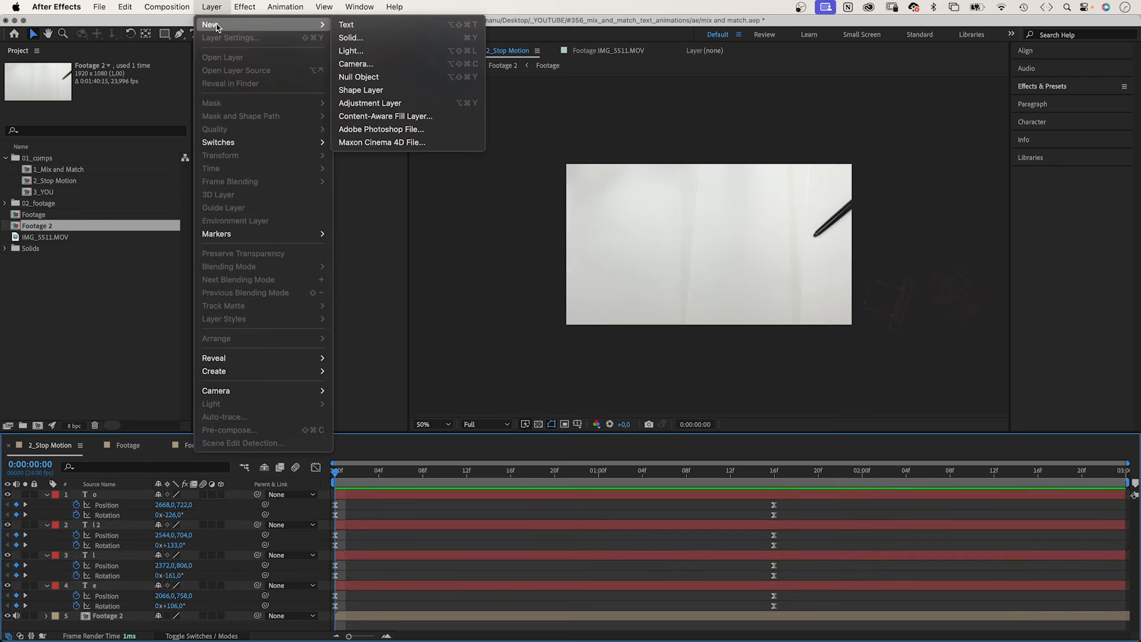
{"action": "left_click", "coordinate": [384, 105]}
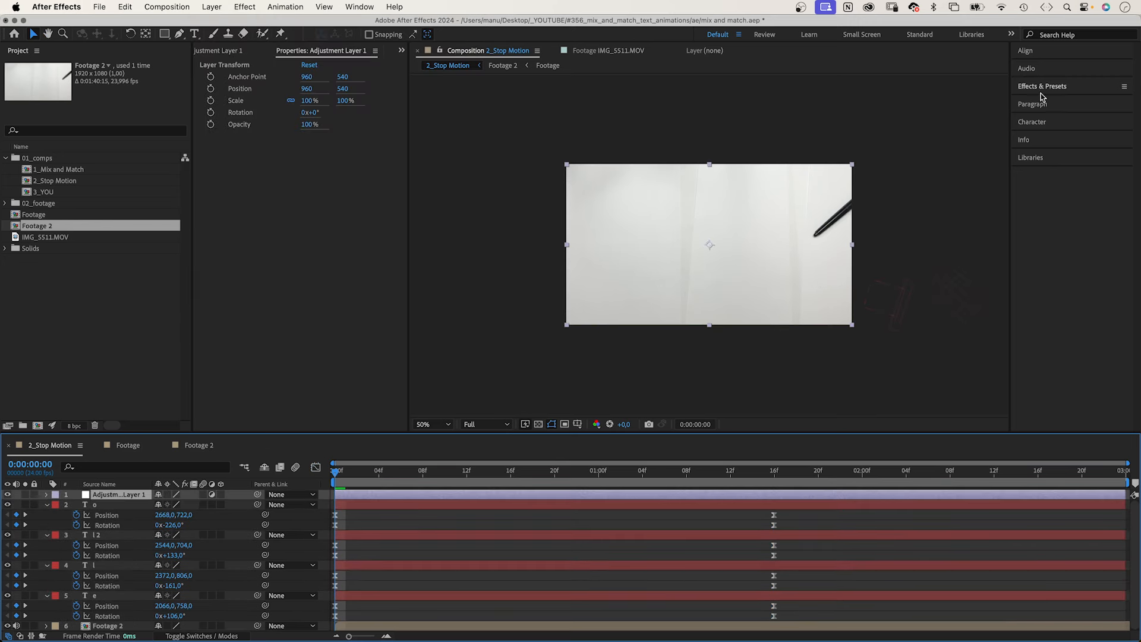
{"action": "left_click", "coordinate": [1041, 89]}
{"action": "left_click", "coordinate": [1052, 102]}
{"action": "type", "text": "poster"}
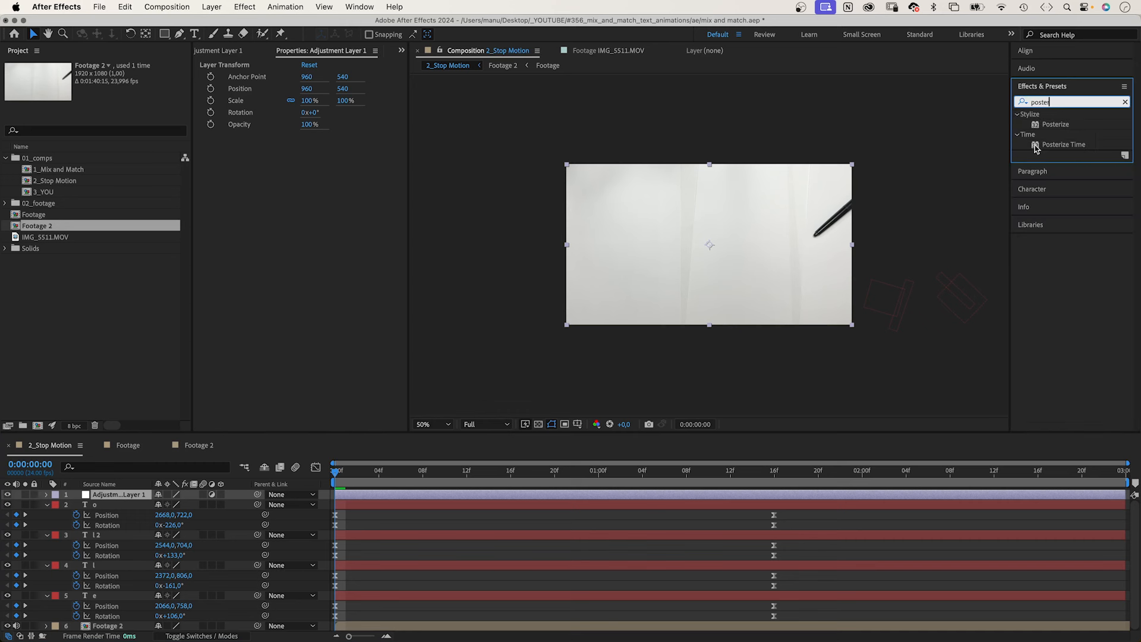
{"action": "left_click_drag", "start_coordinate": [1036, 148], "coordinate": [100, 490]}
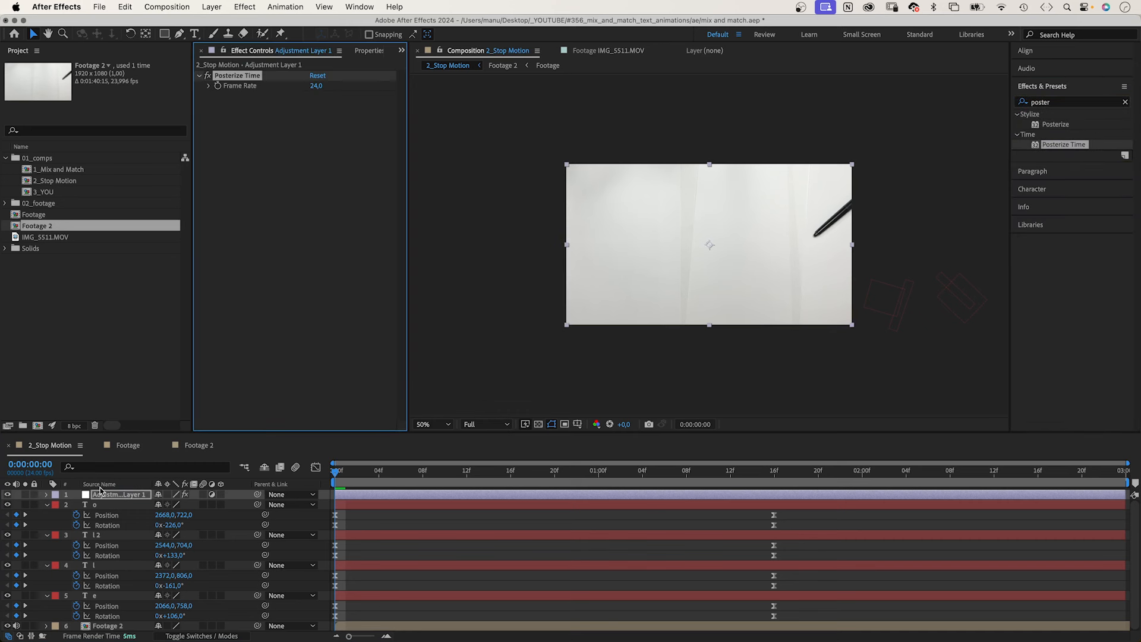
- Set the Posterize Time frame rate to 8 and preview the animation
{"action": "left_click", "coordinate": [315, 85]}
{"action": "type", "text": "8"}
{"action": "left_click", "coordinate": [385, 495]}
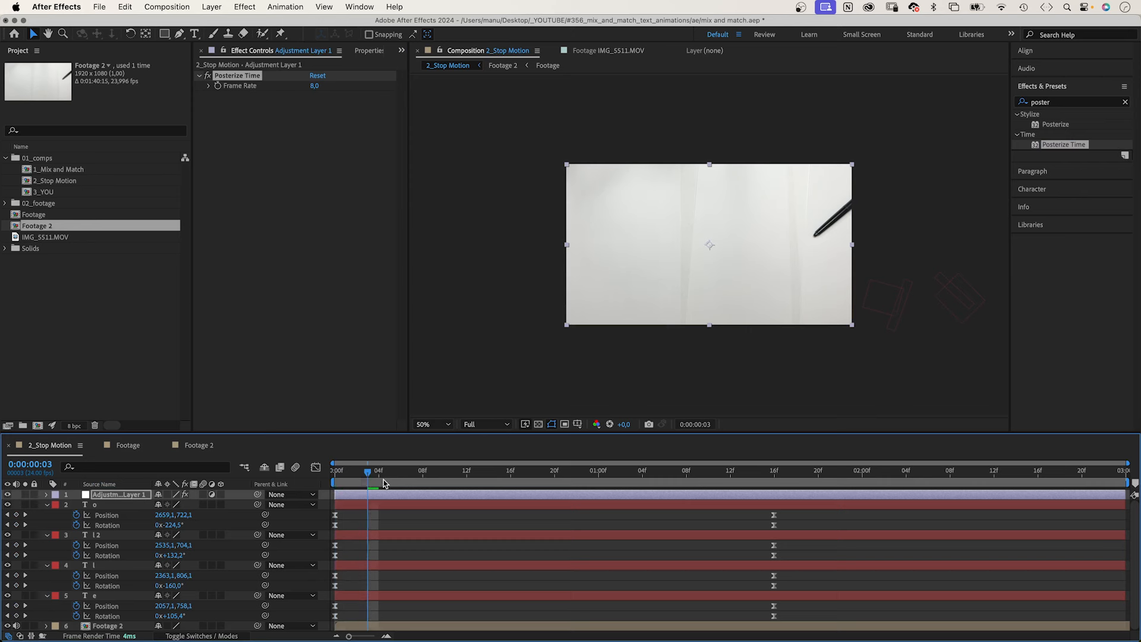
{"action": "key", "text": "space"}
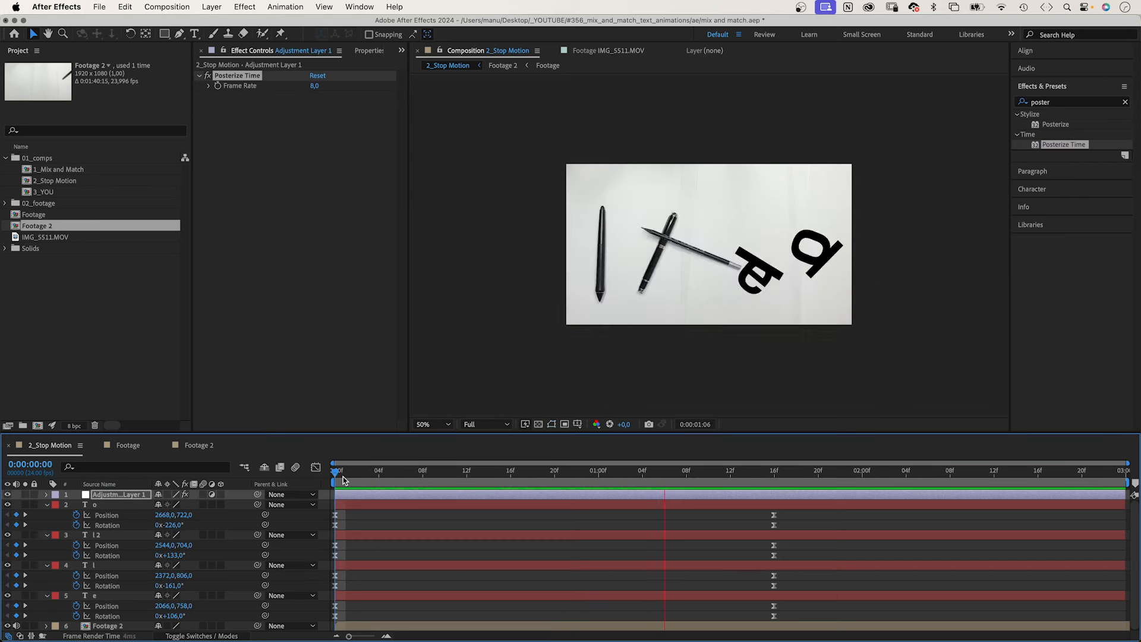
- Stagger the letter keyframes, starting l at frame 6, l 2 at frame 12 and o at frame 17
{"action": "left_click", "coordinate": [788, 580]}
{"action": "left_click_drag", "start_coordinate": [788, 571], "coordinate": [330, 588]}
{"action": "left_click_drag", "start_coordinate": [336, 575], "coordinate": [401, 575]}
{"action": "left_click_drag", "start_coordinate": [792, 541], "coordinate": [330, 559]}
{"action": "left_click_drag", "start_coordinate": [335, 545], "coordinate": [467, 545]}
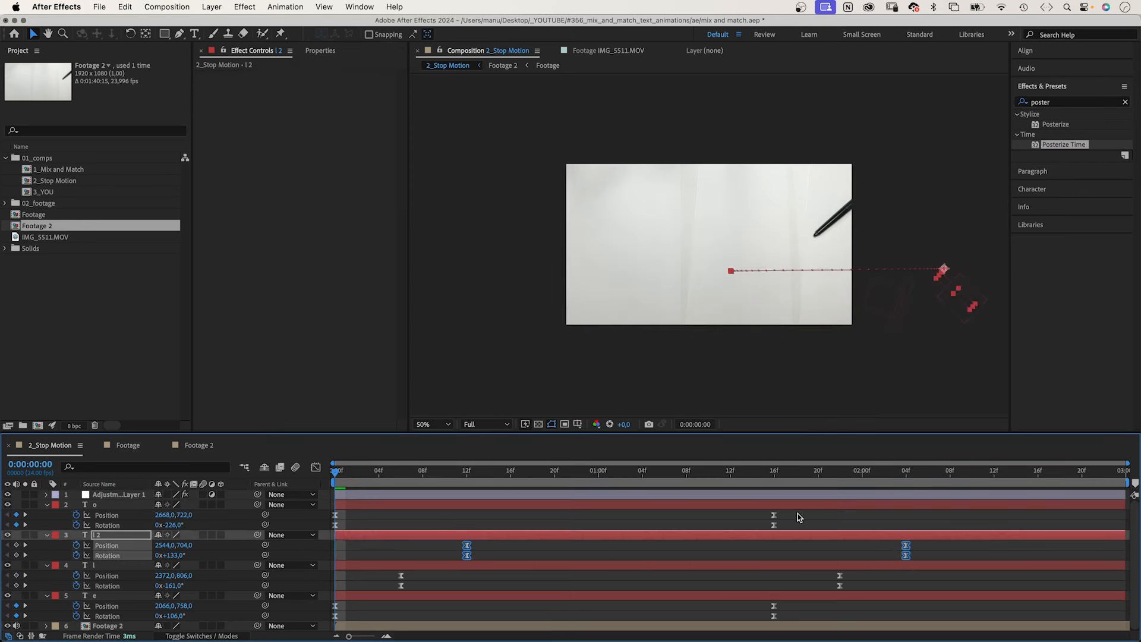
{"action": "left_click_drag", "start_coordinate": [799, 511], "coordinate": [330, 528]}
{"action": "left_click_drag", "start_coordinate": [335, 515], "coordinate": [522, 514]}
- Move the starting position of e to the frame's upper right outside and that of l below the frame's lower right corner
{"action": "left_click", "coordinate": [871, 281]}
{"action": "left_click_drag", "start_coordinate": [872, 277], "coordinate": [895, 180]}
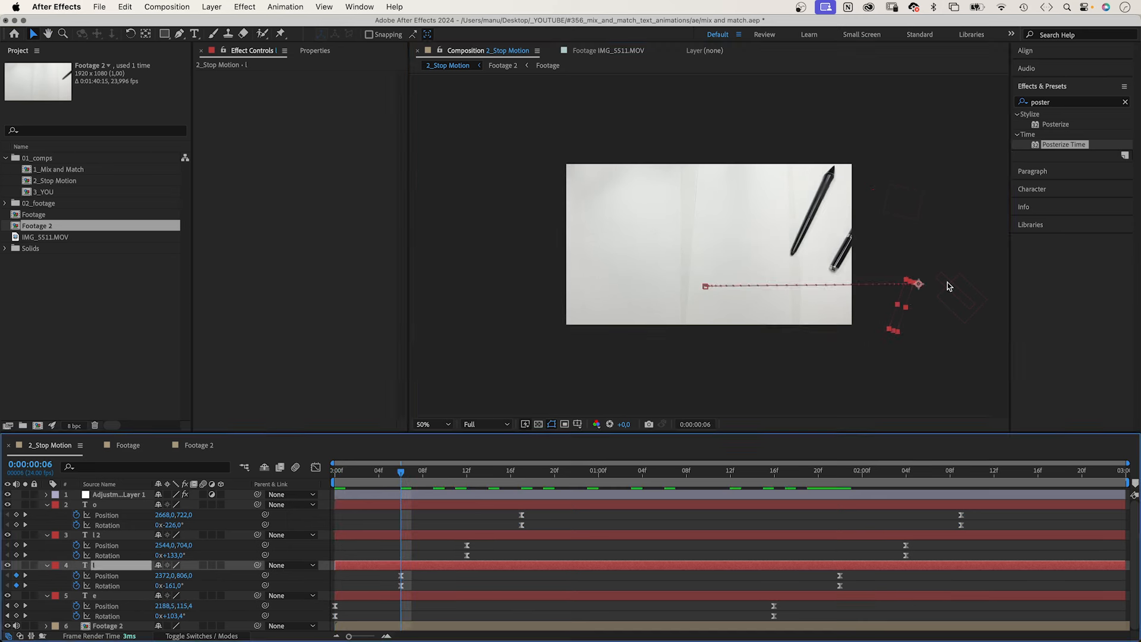
{"action": "left_click_drag", "start_coordinate": [919, 285], "coordinate": [856, 367]}
- Move the starting position of l 2 above the frame at 0:00:00:12 and that of o farther up and right at 0:00:00:17
{"action": "left_click_drag", "start_coordinate": [437, 482], "coordinate": [467, 483]}
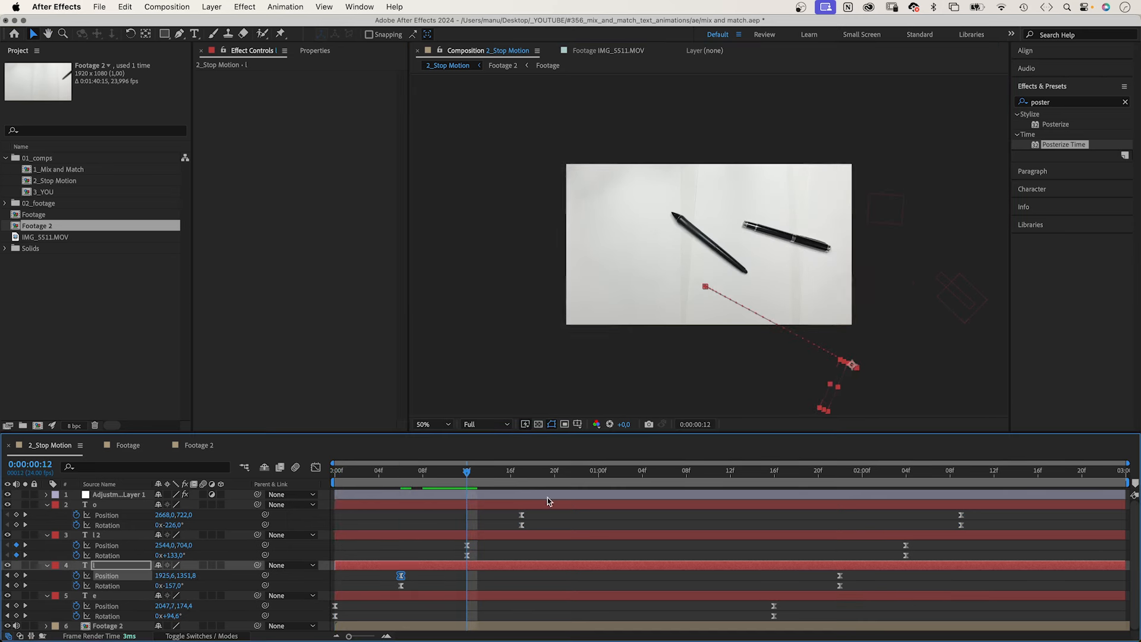
{"action": "left_click", "coordinate": [944, 268]}
{"action": "left_click_drag", "start_coordinate": [944, 268], "coordinate": [886, 112]}
{"action": "key", "text": "Page_Down"}
{"action": "key", "text": "Page_Down"}
{"action": "key", "text": "Page_Down"}
{"action": "key", "text": "Page_Down"}
{"action": "key", "text": "Page_Down"}
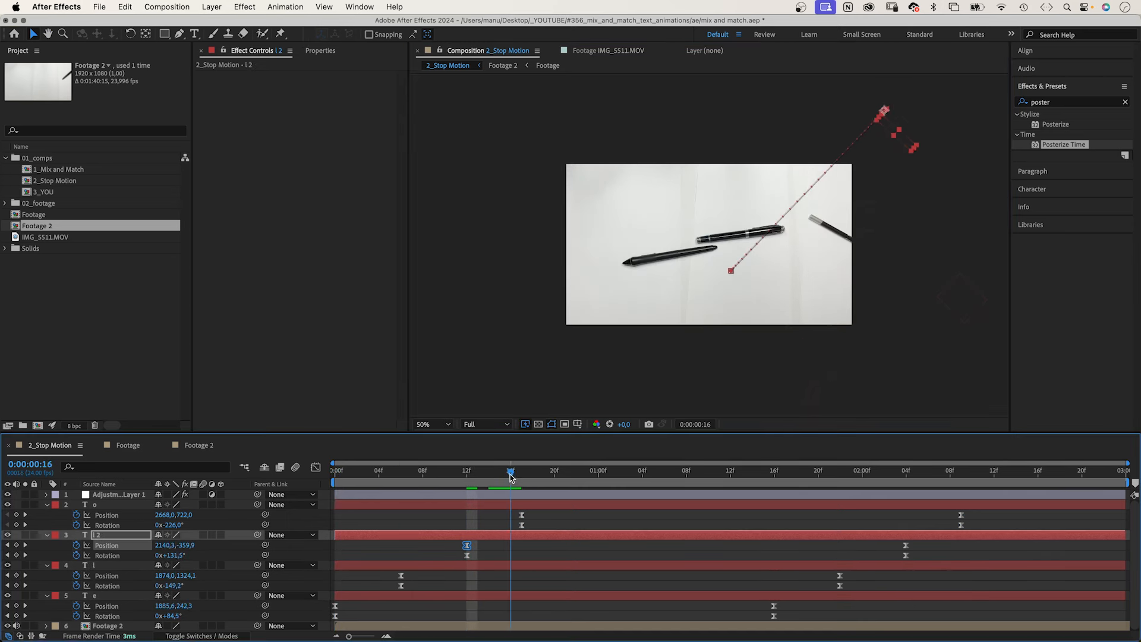
{"action": "left_click", "coordinate": [963, 273]}
{"action": "left_click_drag", "start_coordinate": [963, 273], "coordinate": [1013, 225]}
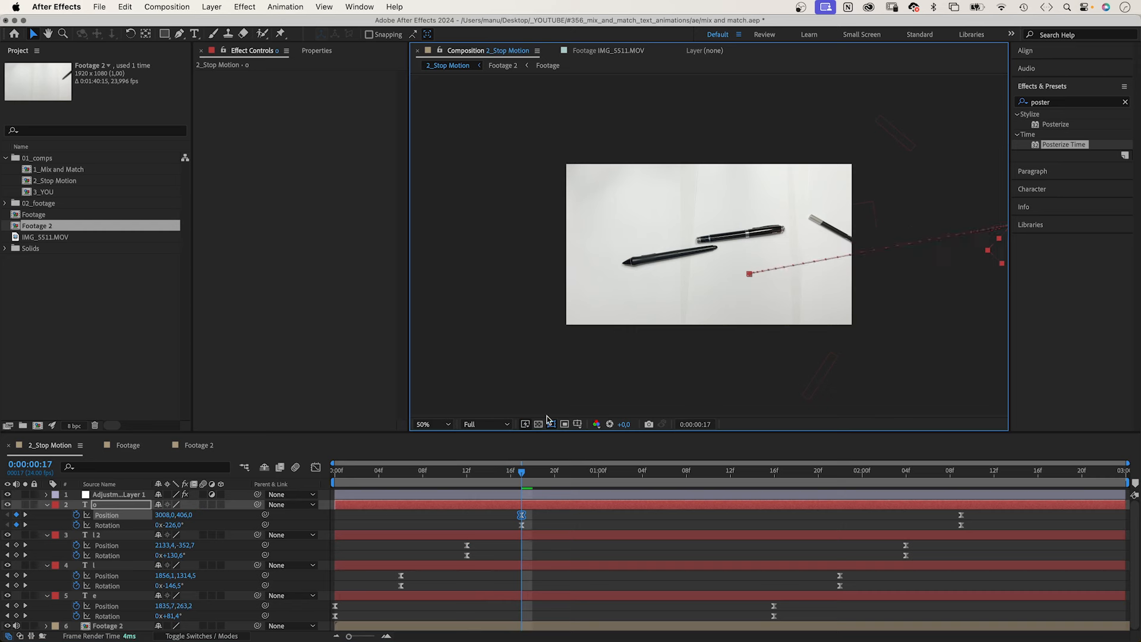
- Preview the staggered letter animation from the start at 100% magnification
{"action": "key", "text": "Home"}
{"action": "key", "text": "period"}
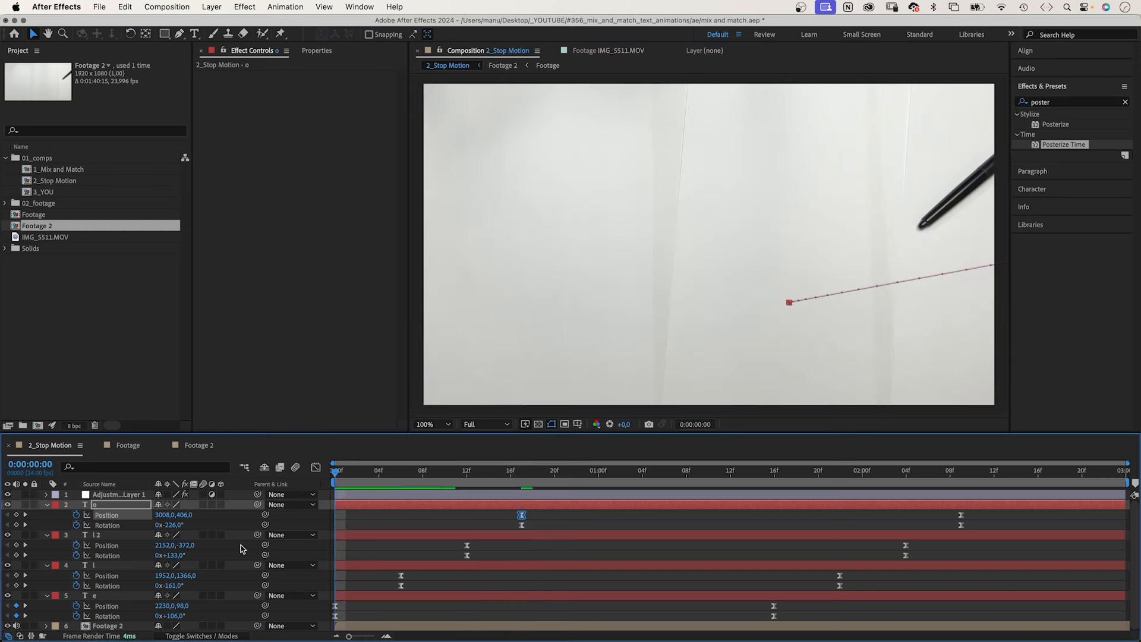
{"action": "key", "text": "space"}
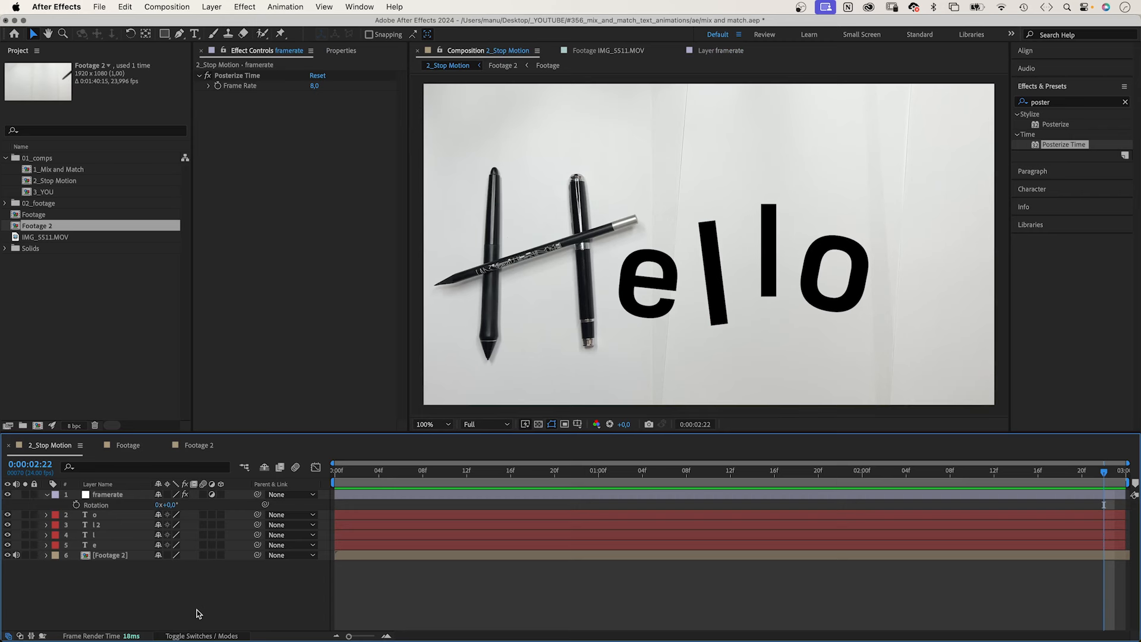
- Create a composition-sized black solid (000000) above the other layers
{"action": "key", "text": "super+y"}
{"action": "left_click", "coordinate": [428, 445]}
{"action": "left_click_drag", "start_coordinate": [499, 262], "coordinate": [606, 314]}
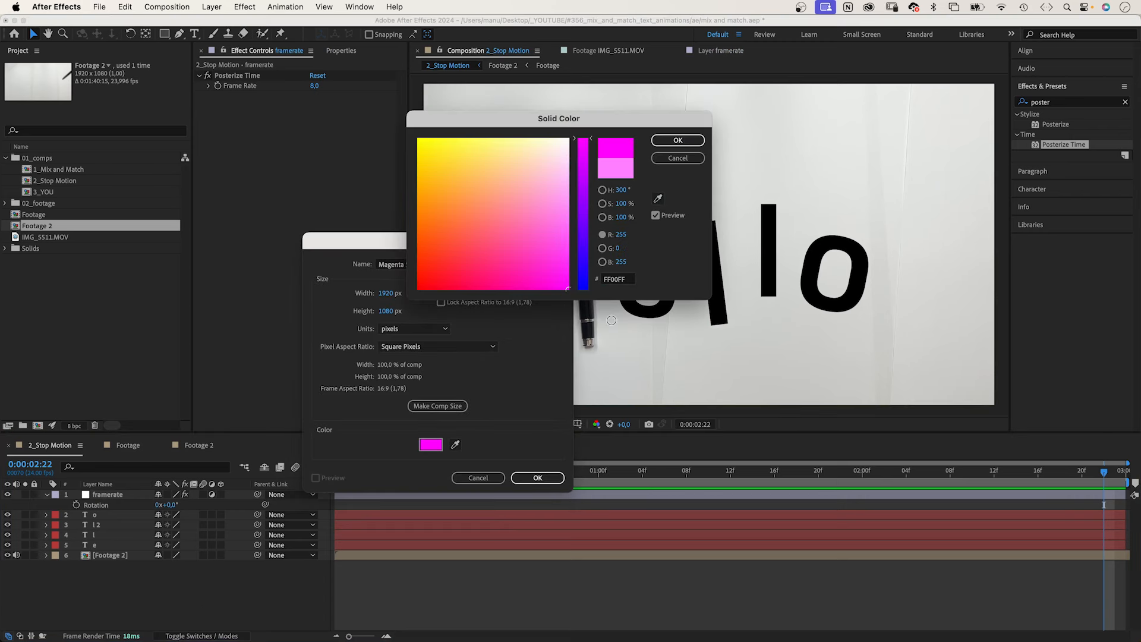
{"action": "left_click", "coordinate": [587, 281]}
{"action": "left_click_drag", "start_coordinate": [520, 230], "coordinate": [373, 325]}
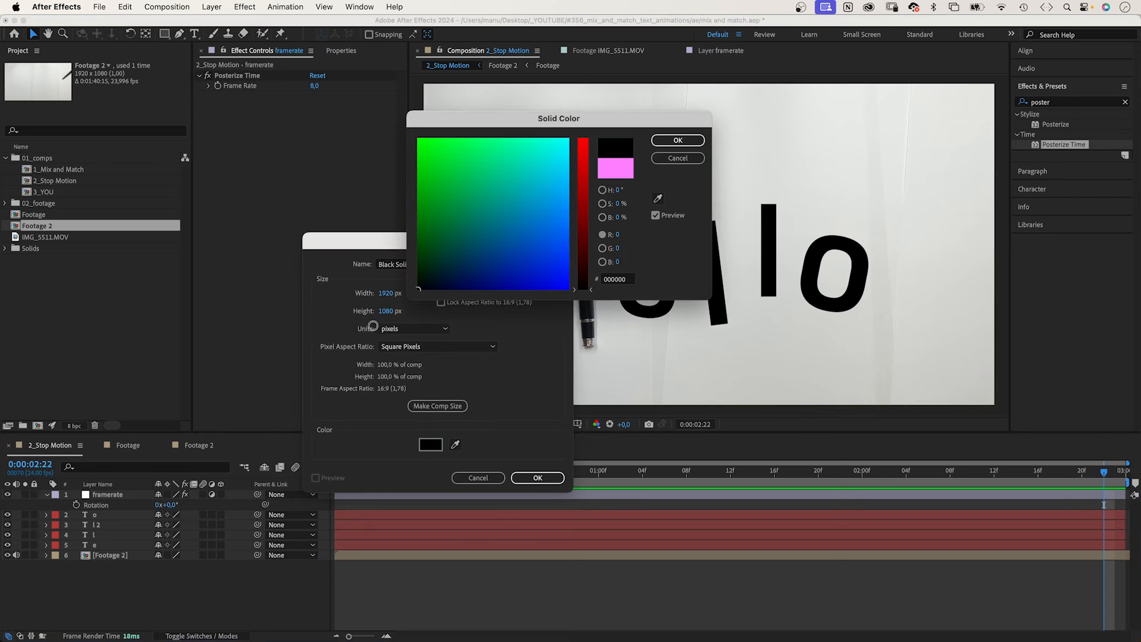
{"action": "left_click", "coordinate": [676, 140]}
{"action": "left_click", "coordinate": [537, 478]}
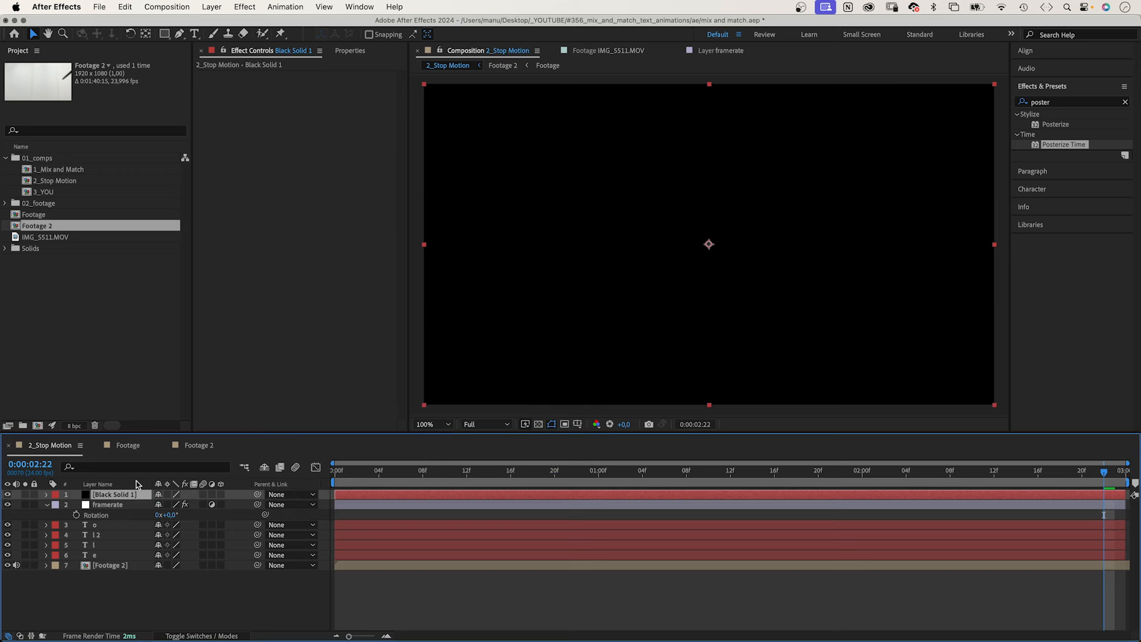
- Add a full-size elliptical mask to the black solid, set to Subtract with a 481-pixel feather
{"action": "left_click_drag", "start_coordinate": [164, 34], "coordinate": [199, 62]}
{"action": "double_click", "coordinate": [165, 34]}
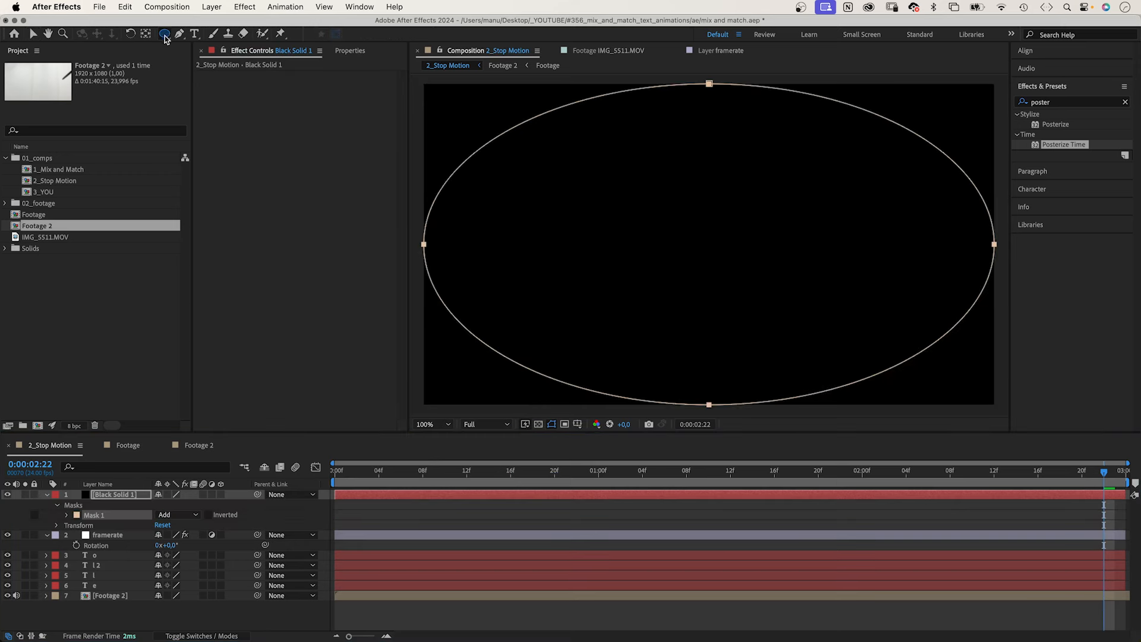
{"action": "key", "text": "v"}
{"action": "left_click", "coordinate": [177, 515]}
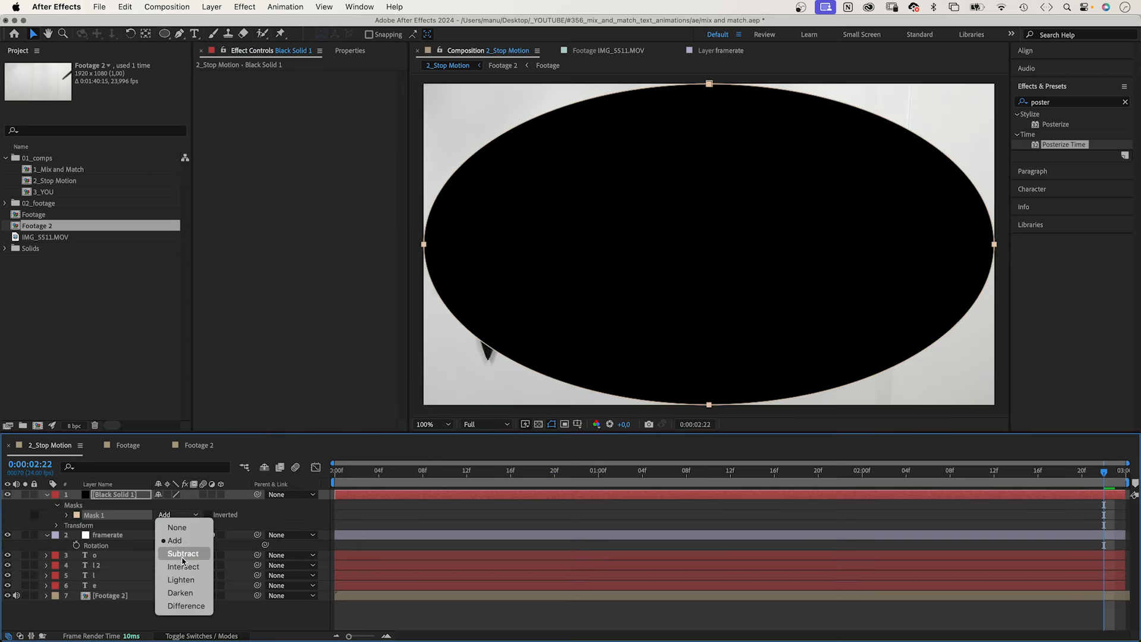
{"action": "left_click", "coordinate": [172, 550]}
{"action": "left_click", "coordinate": [67, 515]}
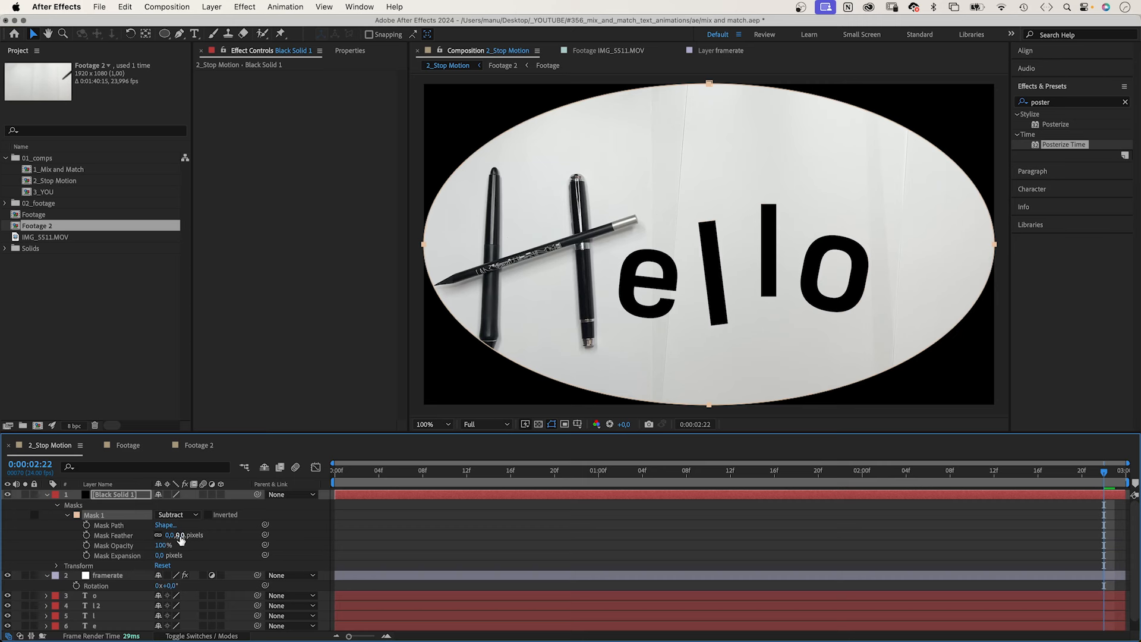
{"action": "left_click_drag", "start_coordinate": [180, 538], "coordinate": [298, 532]}
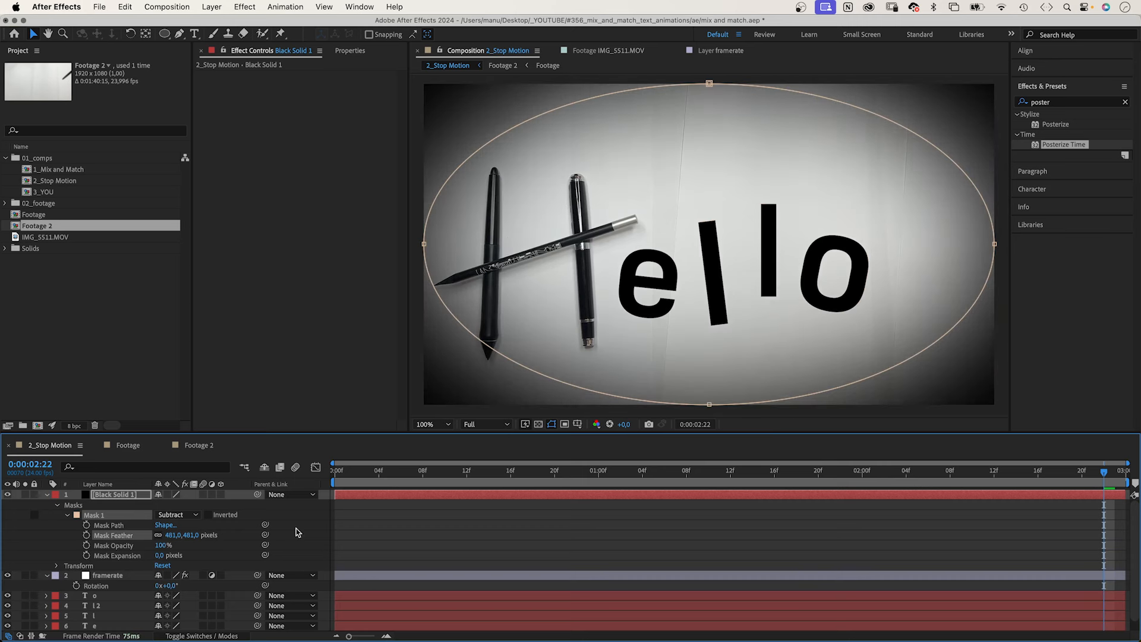
- Set the Mask Expansion of the black solid's elliptical mask to 255 pixels
{"action": "left_click_drag", "start_coordinate": [158, 557], "coordinate": [289, 539]}
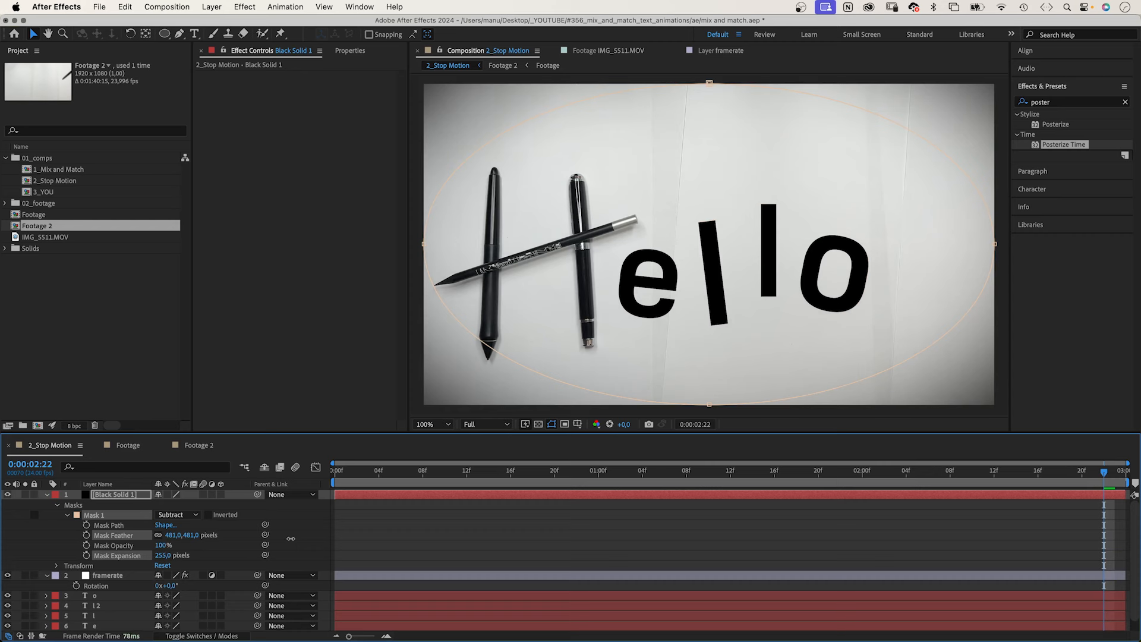
- Create a 1920 x 1080 px solid in pale orange (FFE5D1) above the vignette layer
{"action": "key", "text": "ctrl+y"}
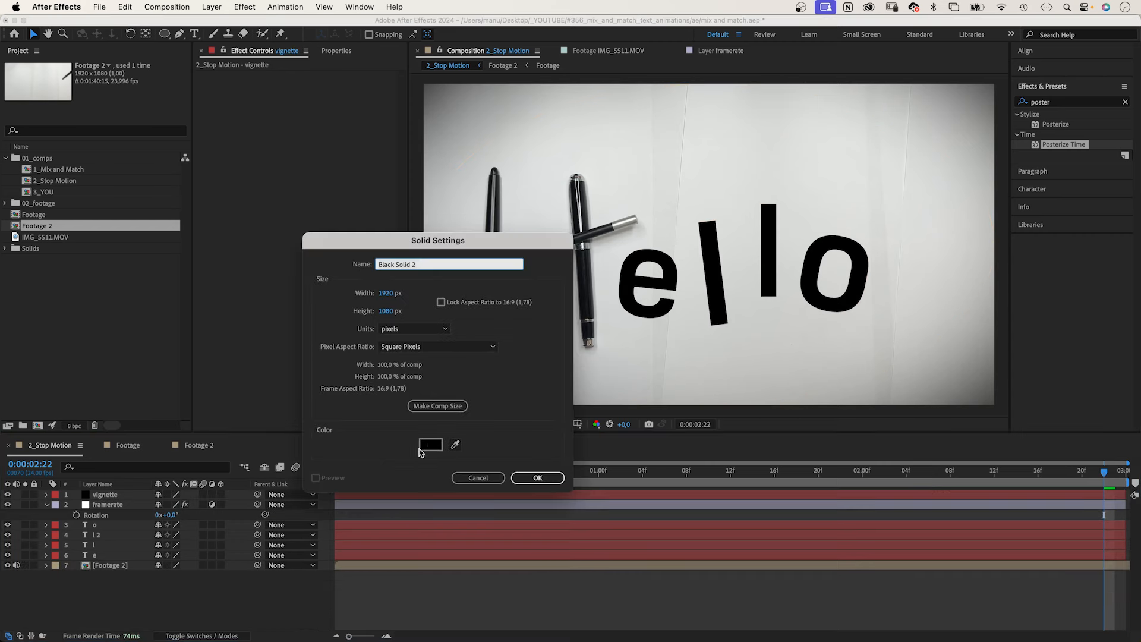
{"action": "left_click", "coordinate": [427, 446]}
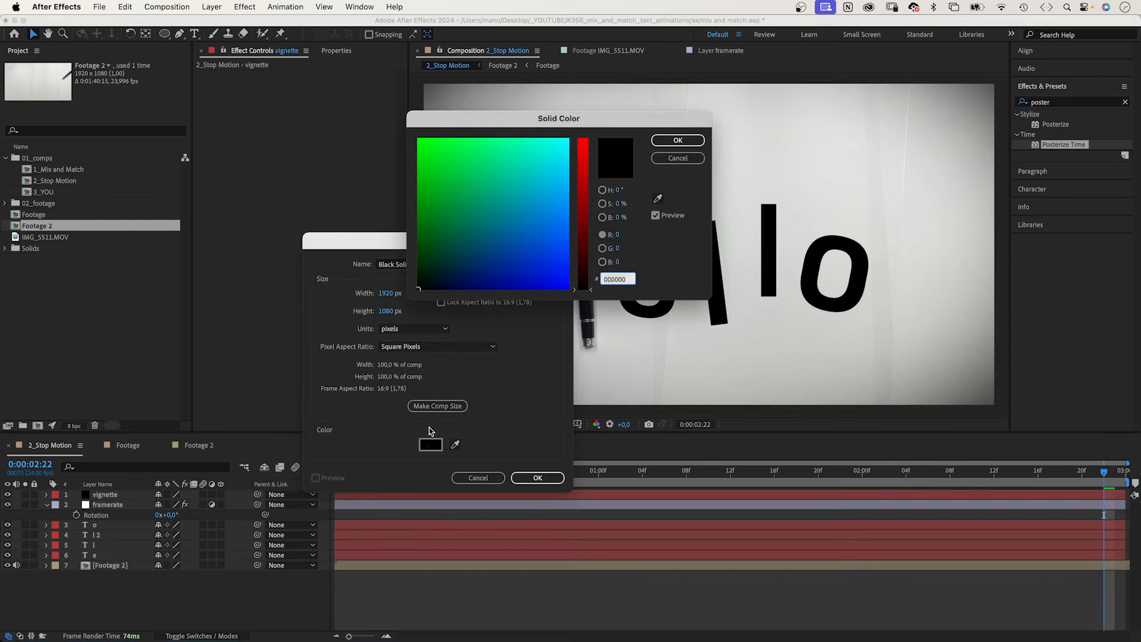
{"action": "left_click", "coordinate": [504, 138]}
{"action": "left_click", "coordinate": [589, 145]}
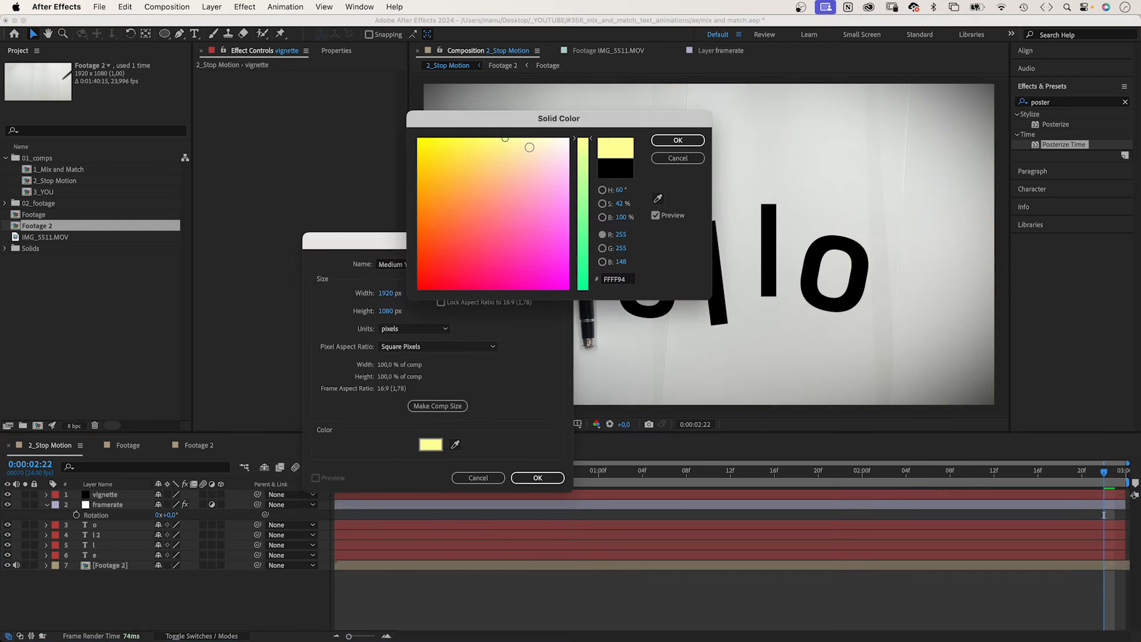
{"action": "left_click", "coordinate": [551, 138]}
{"action": "left_click_drag", "start_coordinate": [539, 140], "coordinate": [543, 152]}
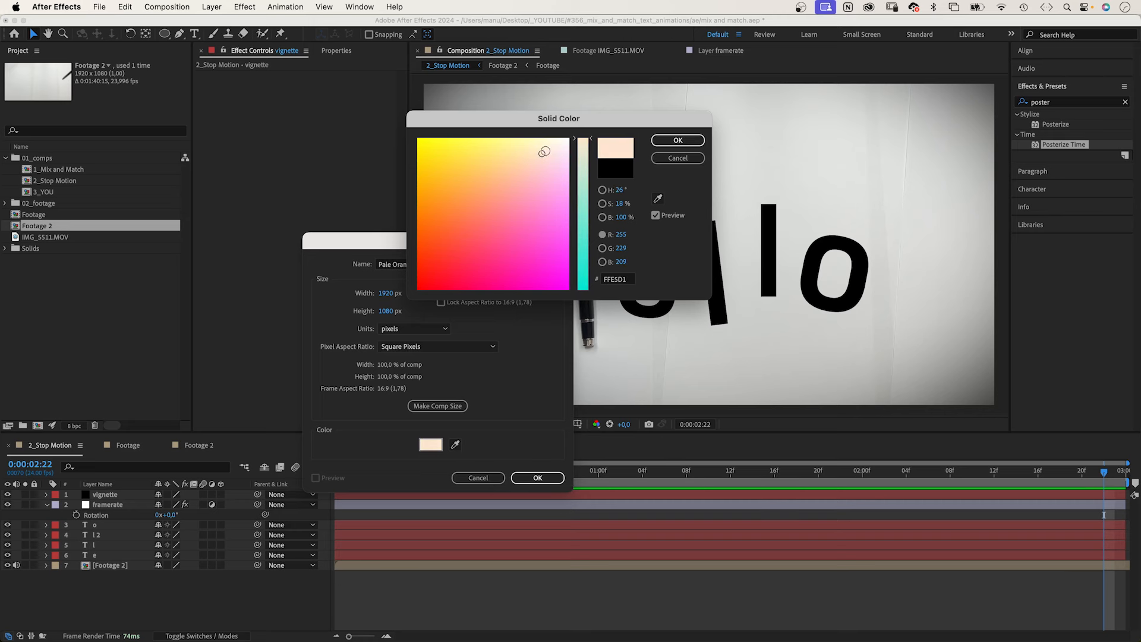
{"action": "left_click", "coordinate": [677, 141]}
{"action": "left_click", "coordinate": [535, 477]}
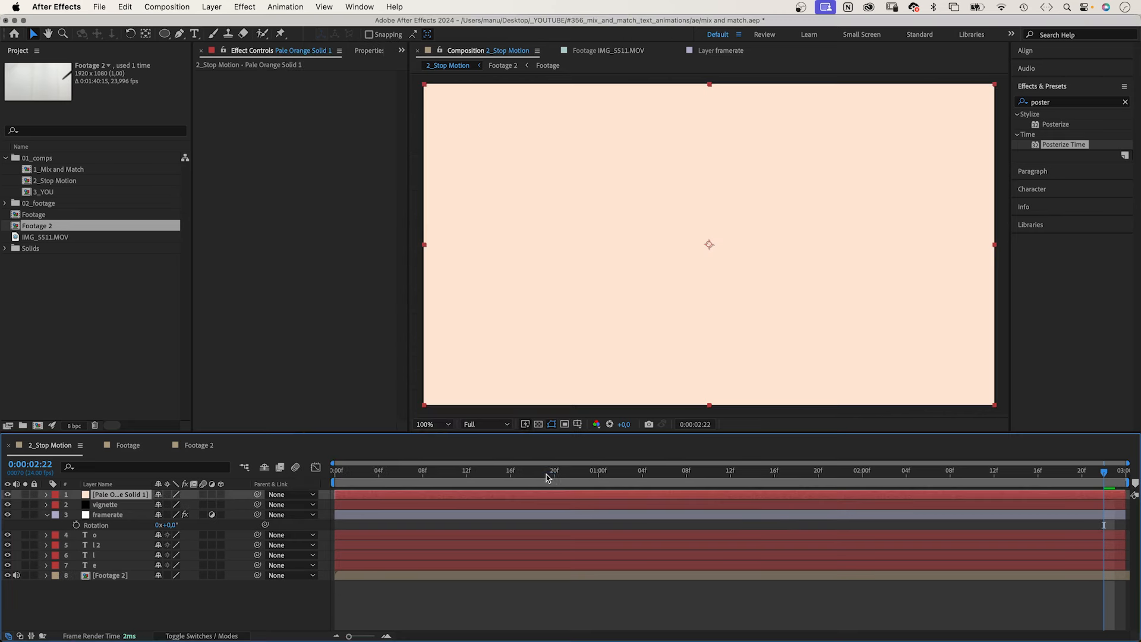
- Add a wide elliptical mask over the upper-left area of the pale orange solid, with an 879-pixel feather
{"action": "left_click", "coordinate": [162, 35]}
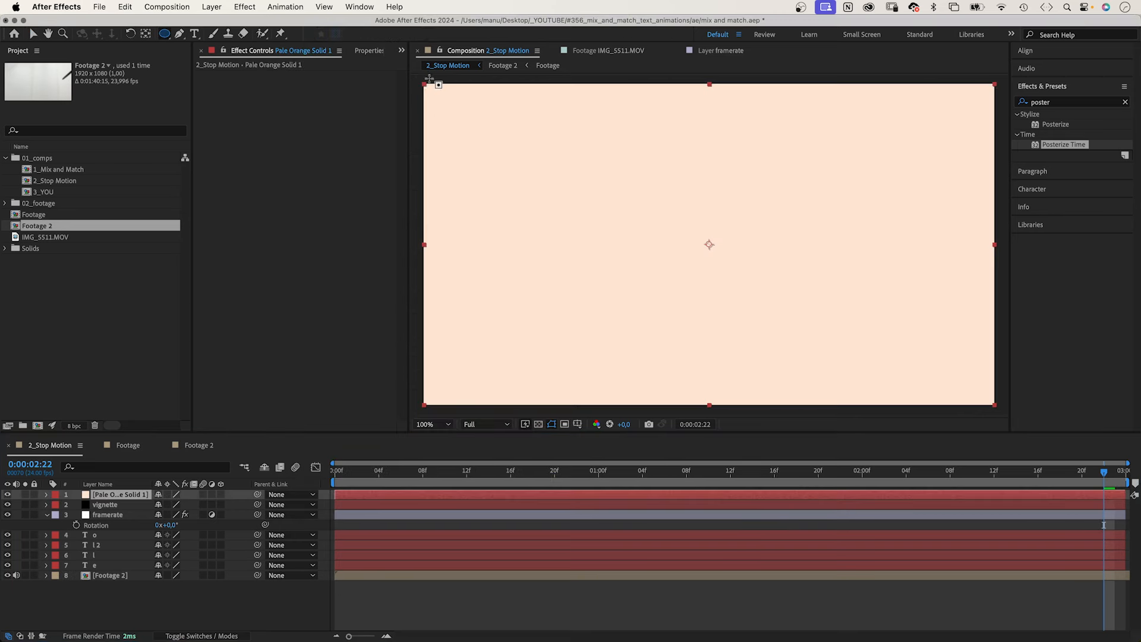
{"action": "left_click_drag", "start_coordinate": [429, 79], "coordinate": [853, 227]}
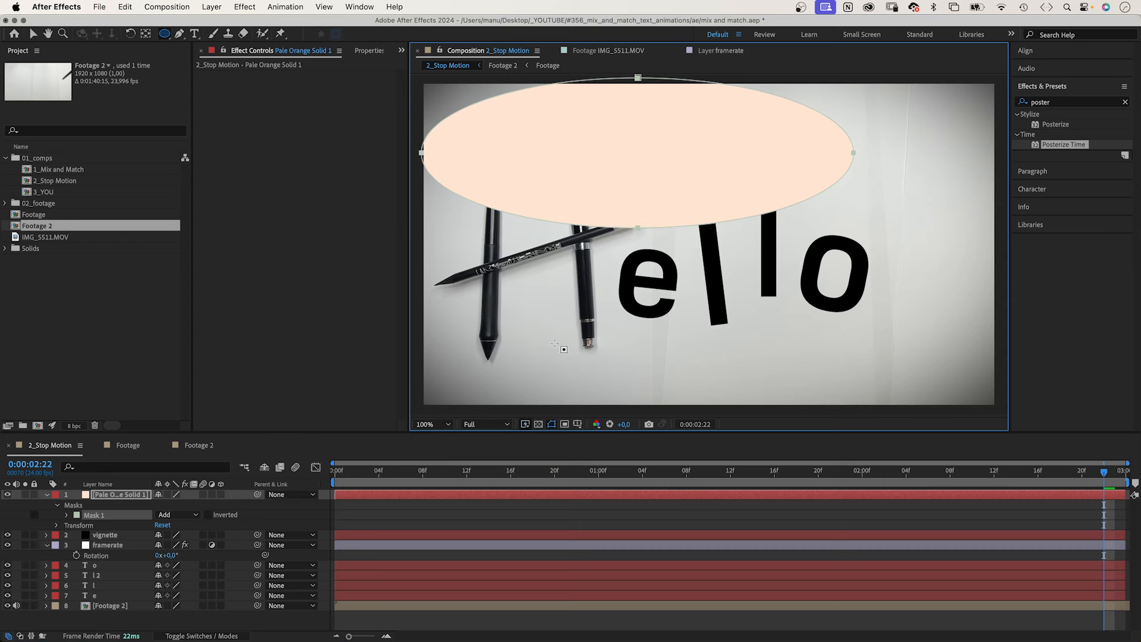
{"action": "left_click", "coordinate": [66, 515]}
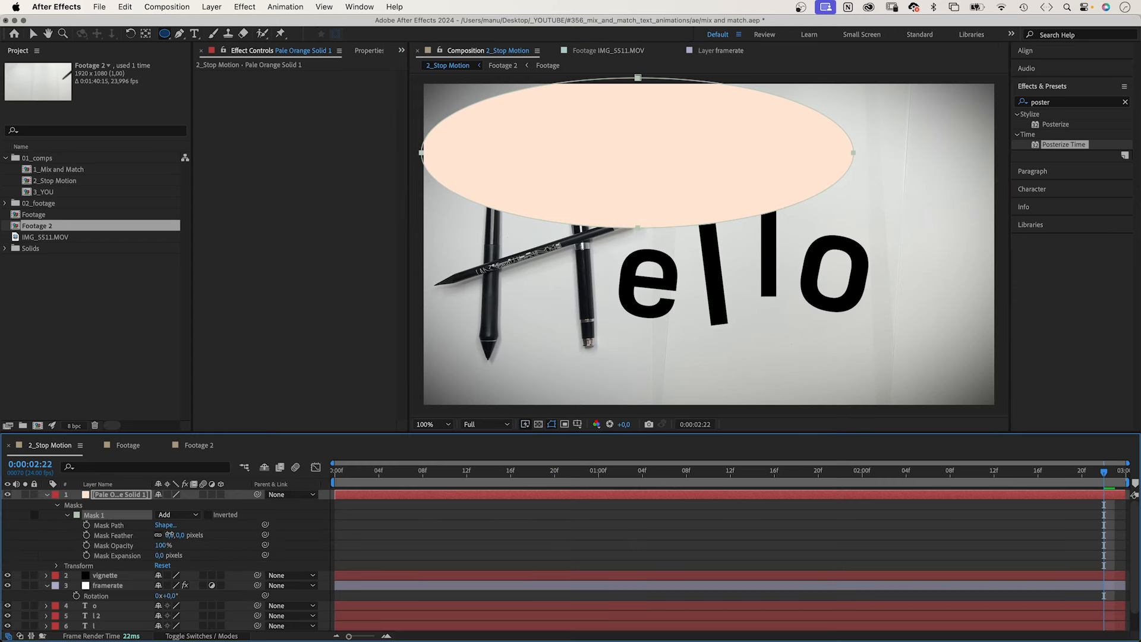
{"action": "left_click_drag", "start_coordinate": [168, 534], "coordinate": [628, 470]}
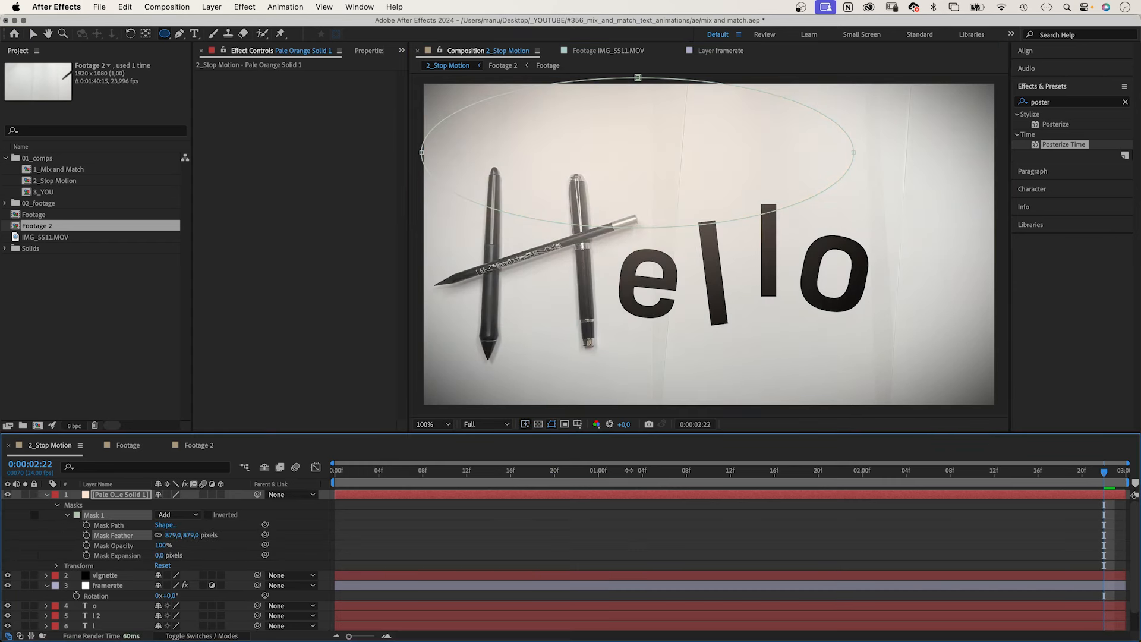
{"action": "left_click", "coordinate": [47, 495]}
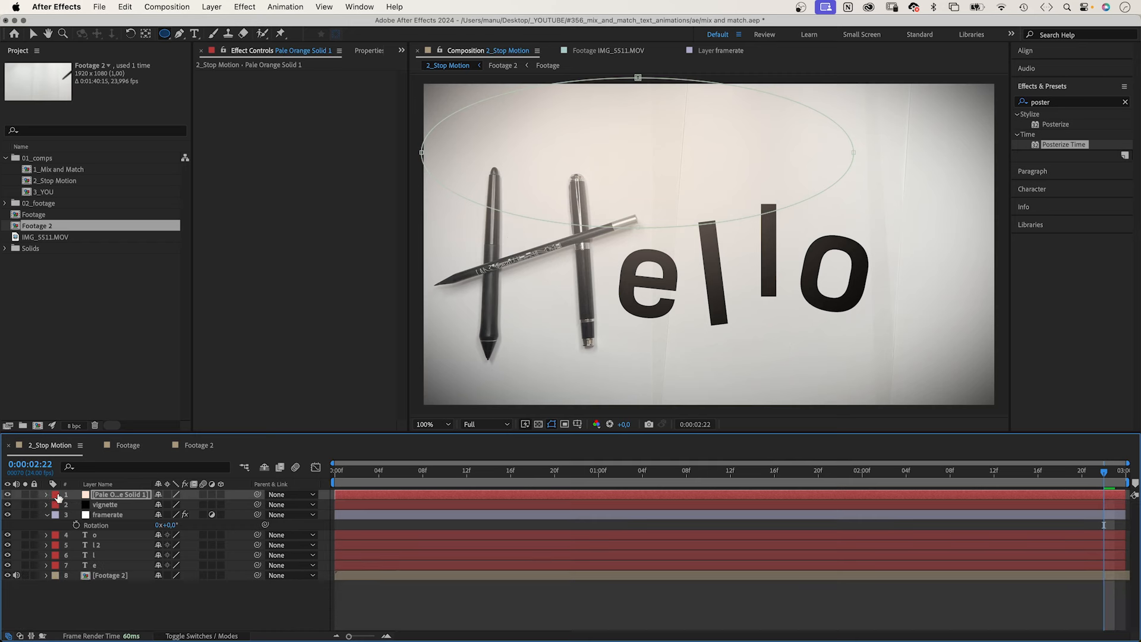
- Move the pale orange solid below the vignette layer and rename it light
{"action": "left_click_drag", "start_coordinate": [116, 497], "coordinate": [117, 509]}
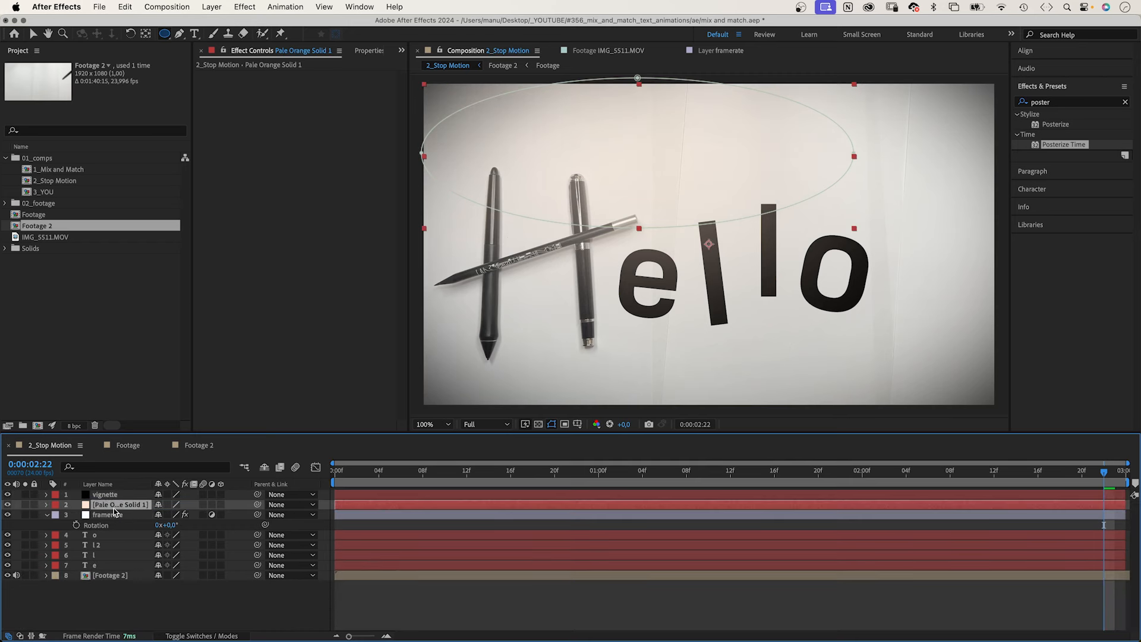
{"action": "key", "text": "Return"}
{"action": "type", "text": "light"}
{"action": "key", "text": "Return"}
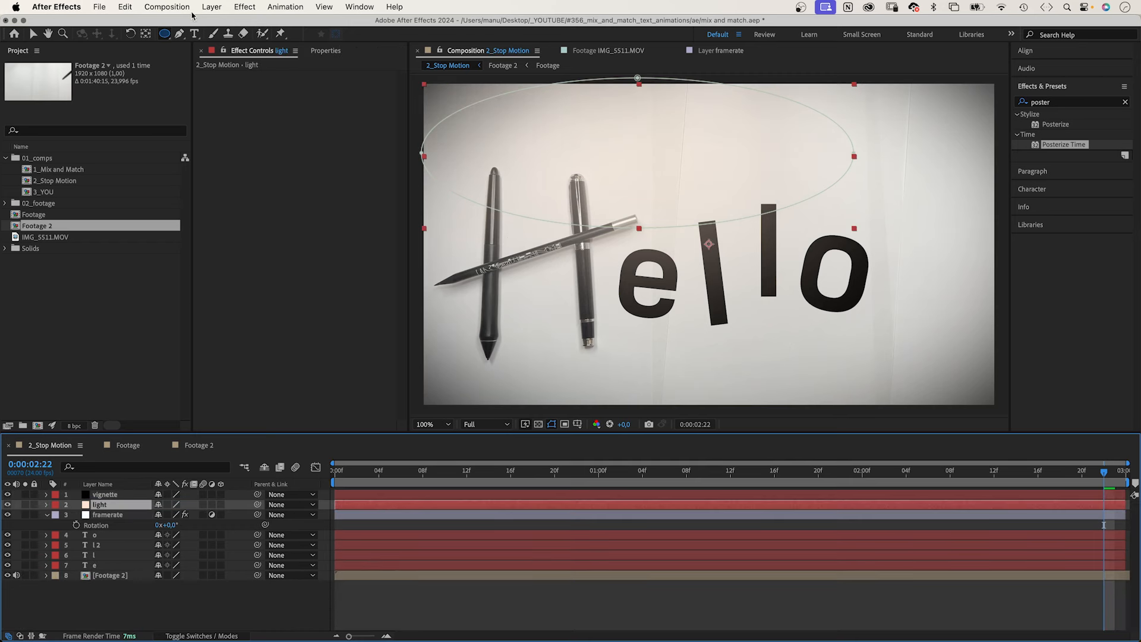
- Create an adjustment layer between the vignette and light layers
{"action": "left_click", "coordinate": [167, 7]}
{"action": "mouse_move", "coordinate": [212, 7]}
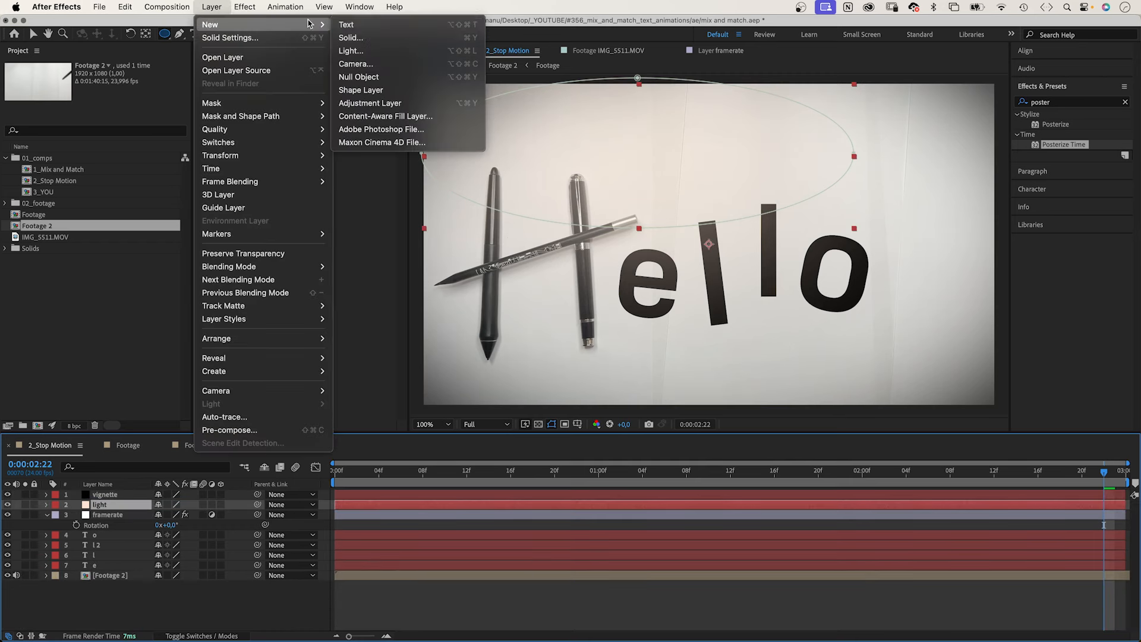
{"action": "left_click", "coordinate": [387, 106]}
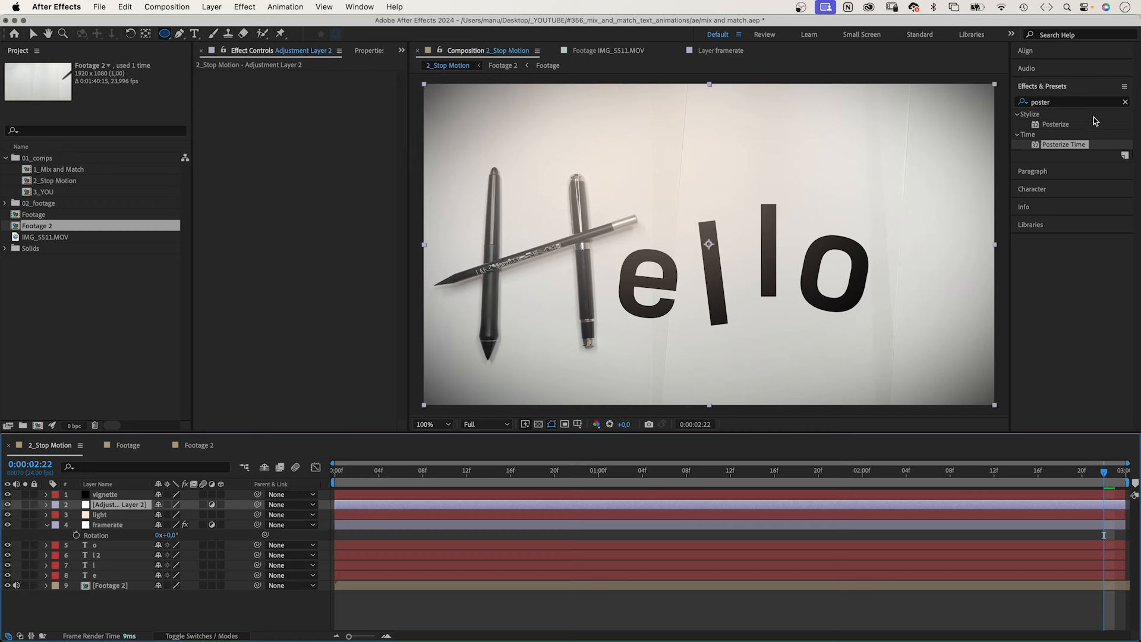
- Apply the Noise effect to the new adjustment layer and open its Amount of Noise value for editing
{"action": "left_click", "coordinate": [1074, 104]}
{"action": "type", "text": "noise"}
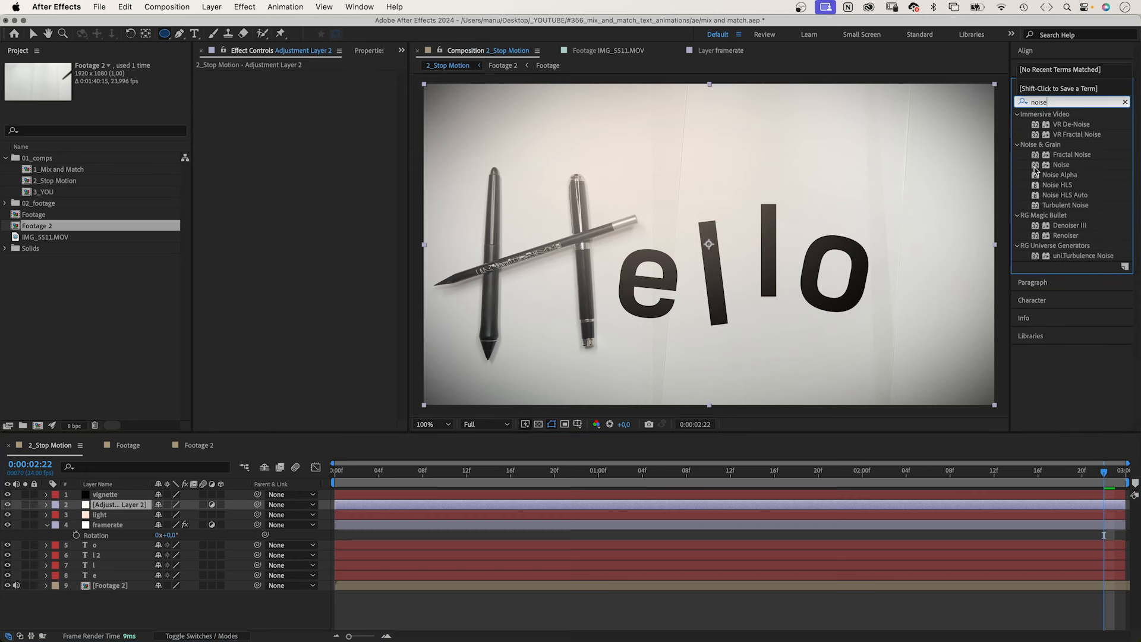
{"action": "left_click_drag", "start_coordinate": [1034, 169], "coordinate": [100, 505]}
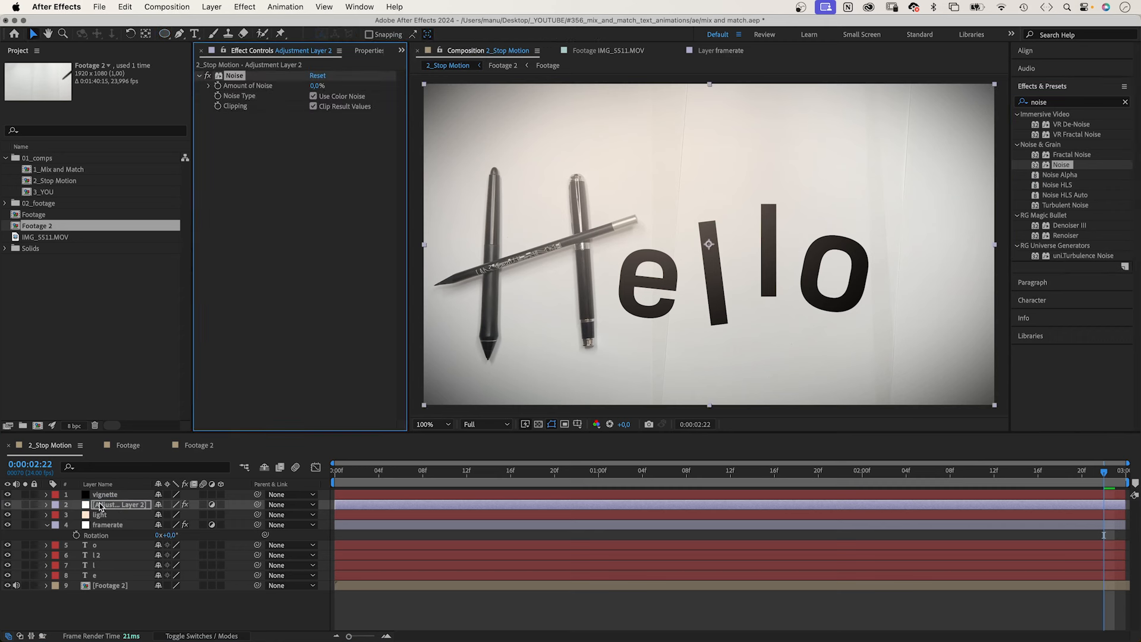
{"action": "left_click", "coordinate": [316, 86]}
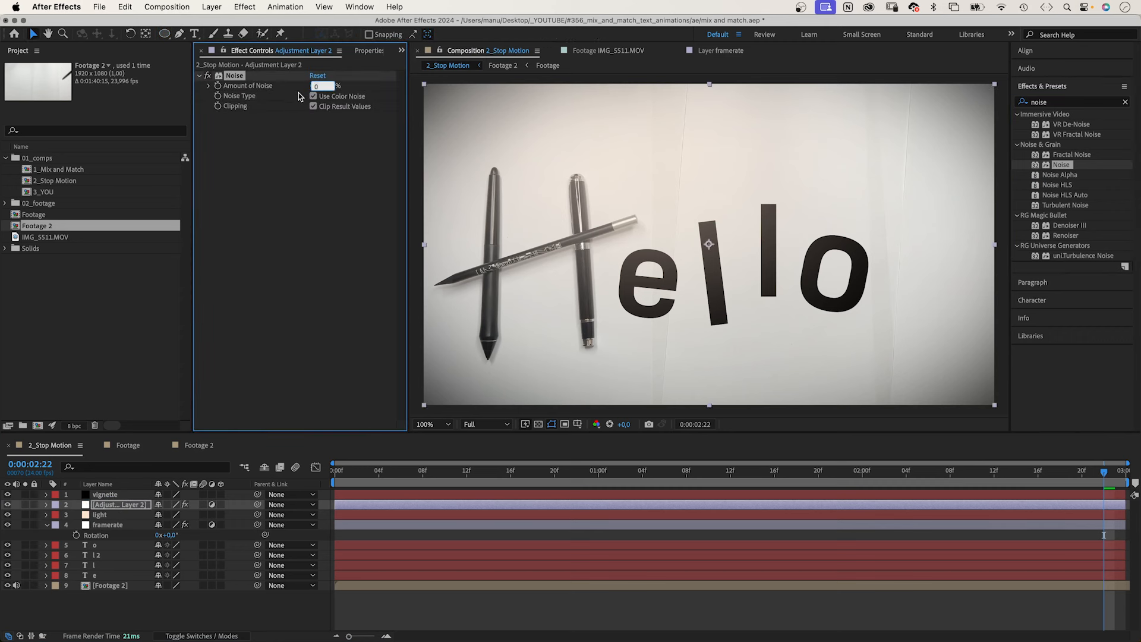